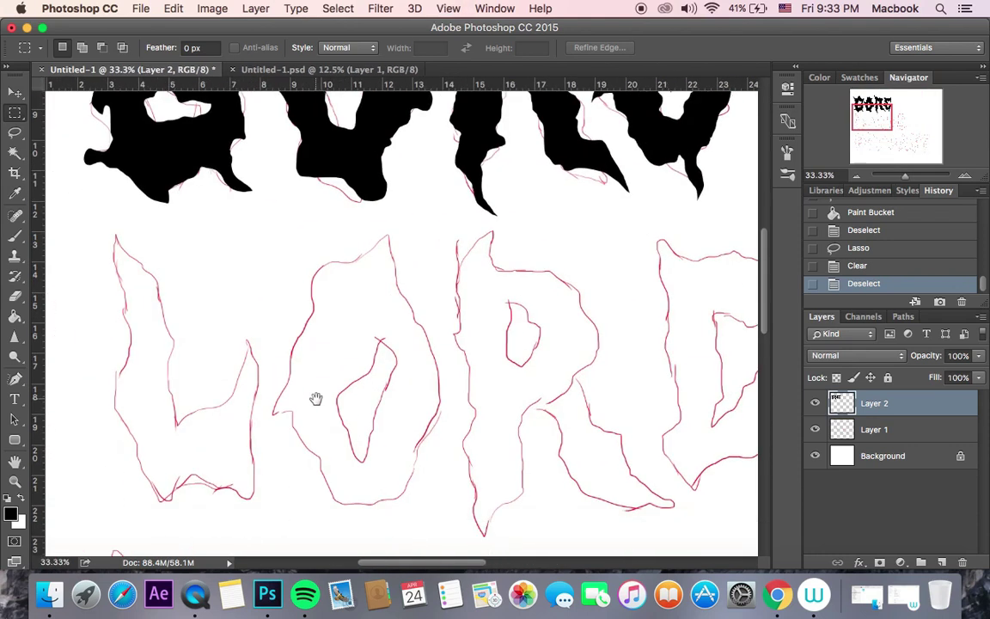
Create a new layer and lasso the jagged L of LORDS, filling it with black
click(942, 562)
drag(116, 167, 117, 187)
drag(233, 422, 224, 352)
drag(135, 210, 125, 185)
key(g)
click(199, 281)
key(m)
key(super+d)
Try to save the lettering document over the existing Untitled-1.psd
key(super+shift+s)
key(Return)
click(607, 129)
click(611, 223)
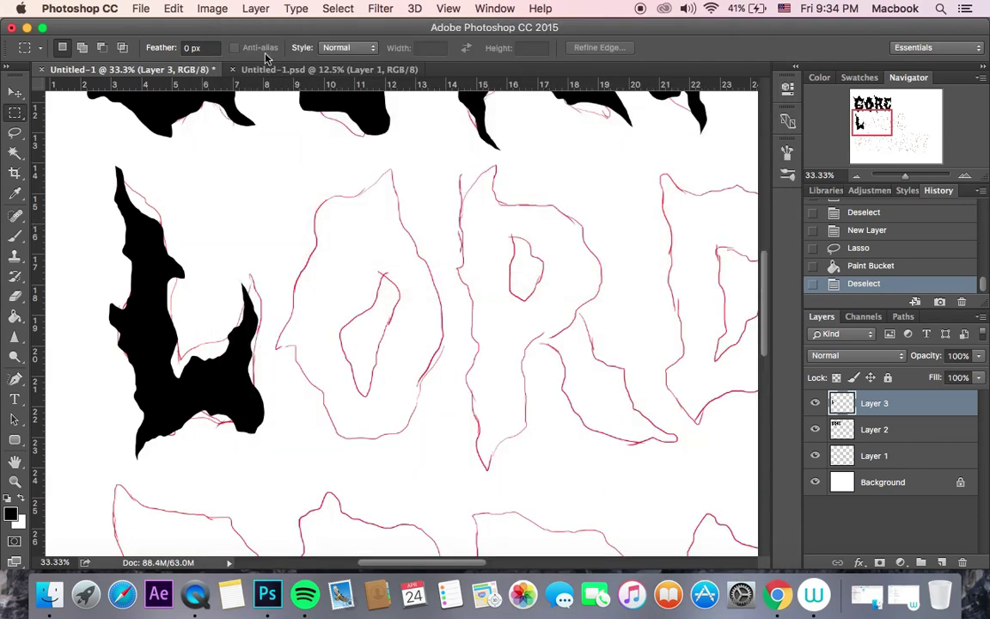
Close the other open document and save the lettering document as Untitled-1.psd, replacing the existing file
click(223, 69)
click(141, 8)
click(228, 170)
key(Return)
click(582, 128)
Lasso a jagged outline along the sketched O of LORDS and fill it with black
key(l)
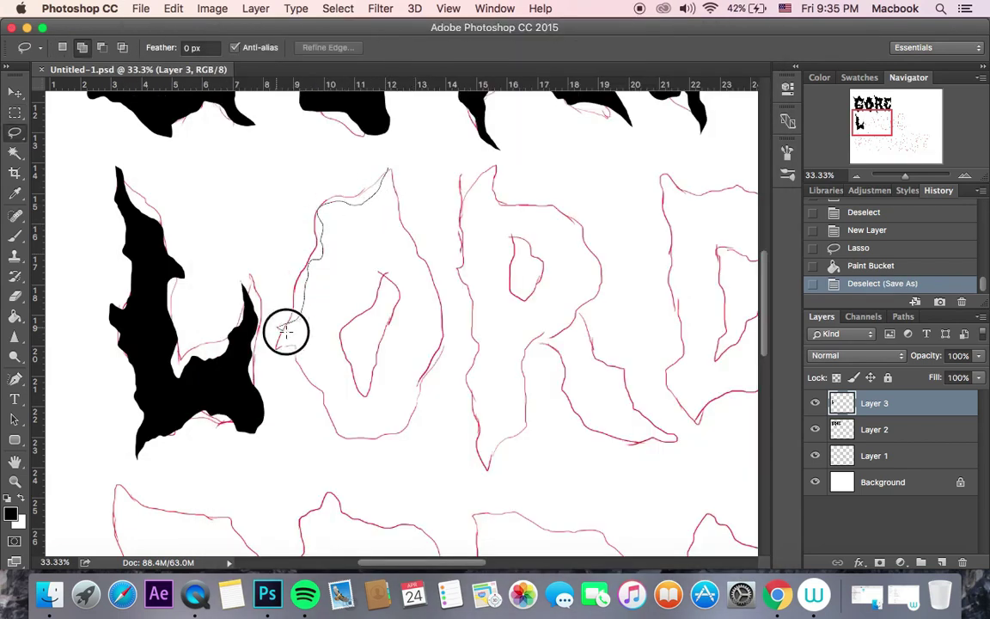
mouse_move(442, 317)
mouse_down()
mouse_move(387, 196)
mouse_move(389, 170)
mouse_up()
key(g)
click(343, 258)
key(m)
key(super+d)
Lasso the inner opening of the black O in LORDS and clear it
key(l)
mouse_move(376, 290)
mouse_down()
mouse_move(380, 300)
mouse_move(370, 261)
mouse_move(294, 269)
mouse_up()
key(Delete)
key(m)
key(super+d)
Lasso a jagged outline along the sketched R of LORDS and fill it with black
key(l)
drag(347, 329, 386, 400)
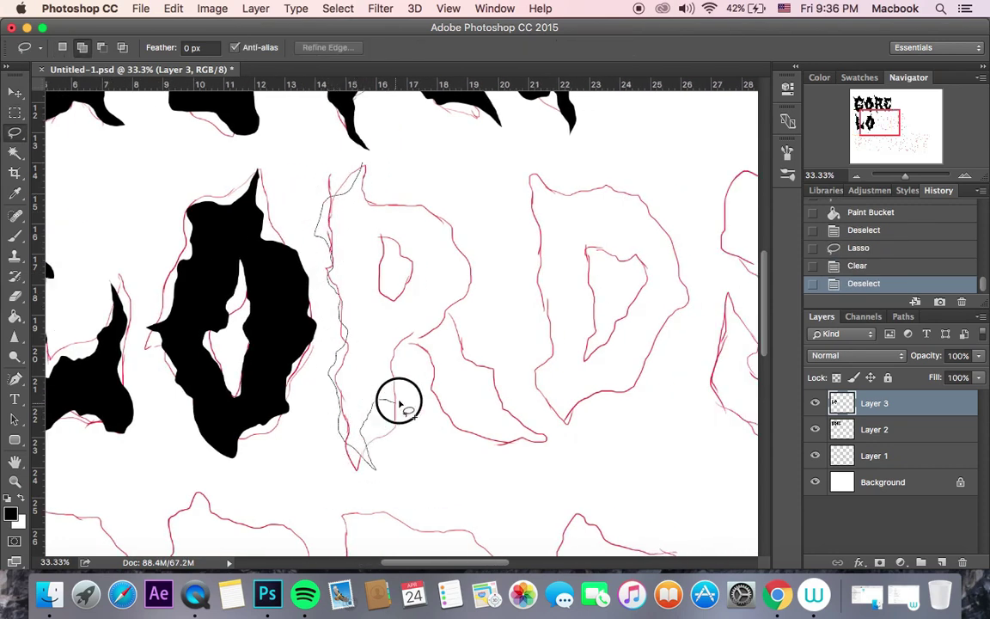
mouse_move(527, 433)
mouse_down()
mouse_move(421, 209)
mouse_move(365, 172)
mouse_up()
key(g)
click(430, 228)
key(super+d)
Lasso and clear the inner opening of the black R in LORDS, and save the document
key(l)
mouse_move(375, 264)
mouse_down()
mouse_move(397, 284)
mouse_move(371, 276)
mouse_up()
key(Delete)
key(super+d)
key(super+s)
Lasso a jagged outline along the sketched D of LORDS and fill it with black
key(m)
drag(501, 335, 153, 335)
key(l)
drag(207, 378, 305, 332)
mouse_move(206, 178)
mouse_down()
mouse_move(212, 349)
mouse_move(370, 296)
mouse_move(305, 182)
mouse_move(230, 189)
mouse_up()
key(g)
click(232, 199)
key(m)
click(373, 179)
Lasso the inner opening of the black D in LORDS and clear it
key(l)
mouse_move(256, 249)
mouse_down()
mouse_move(268, 279)
mouse_move(260, 254)
mouse_up()
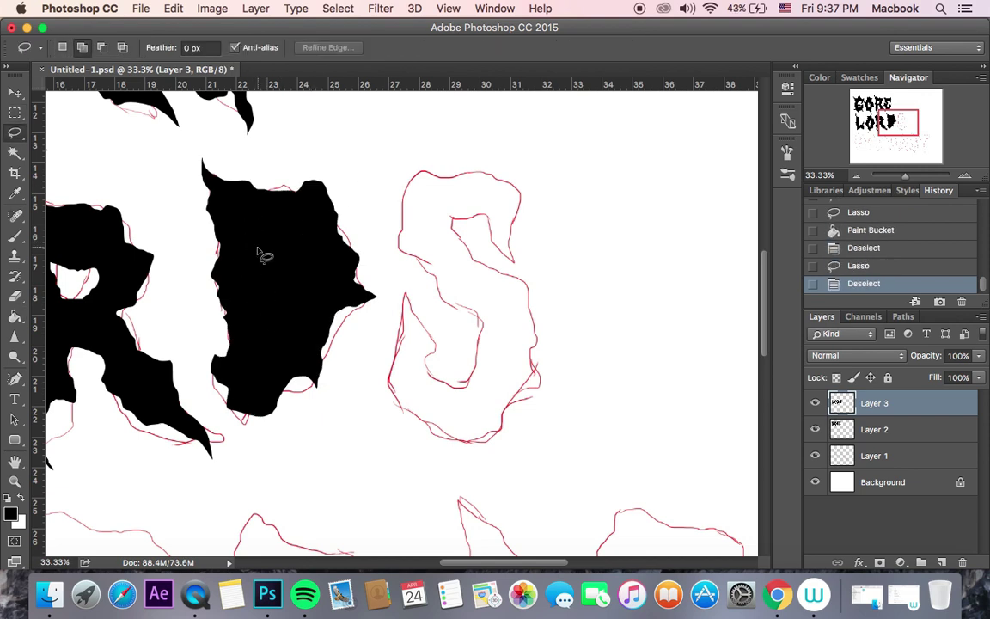
key(Delete)
key(super+d)
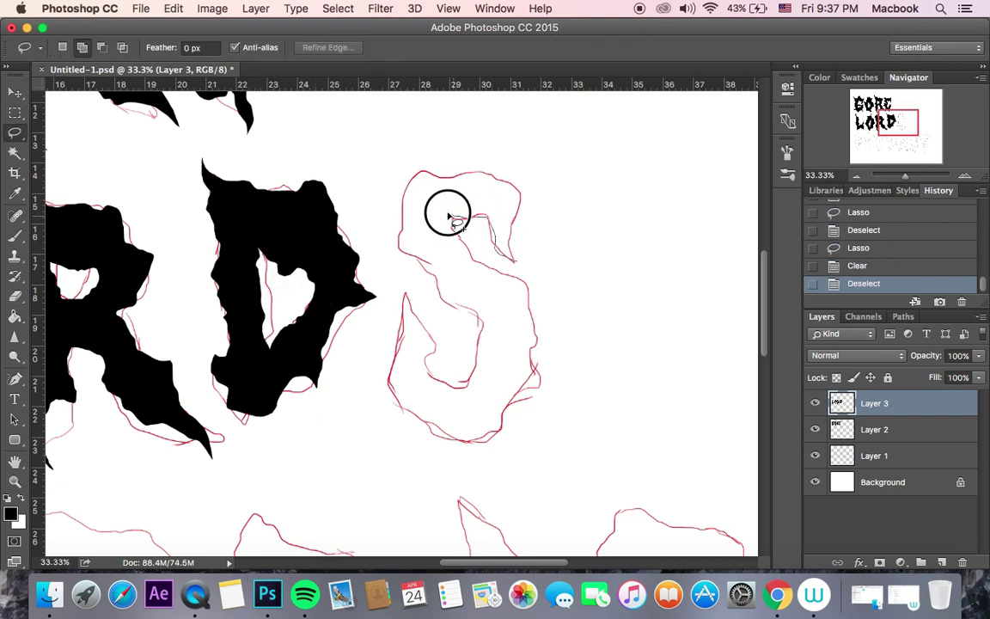
Lasso a jagged outline along the sketched S of LORDS and fill it with black
mouse_move(515, 400)
mouse_down()
mouse_move(397, 331)
mouse_move(410, 297)
mouse_move(446, 380)
mouse_move(508, 221)
mouse_up()
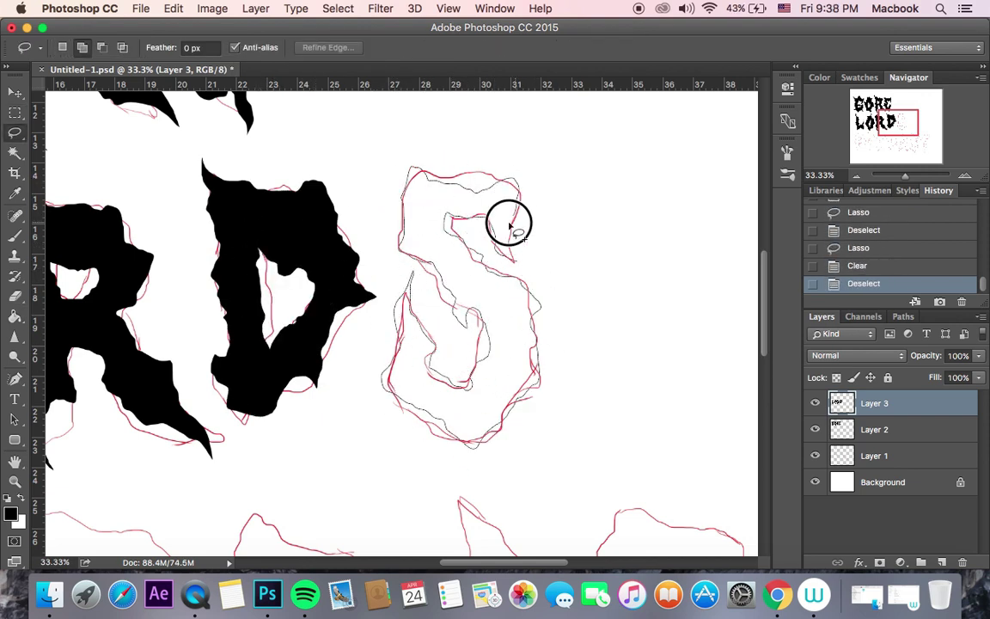
key(g)
click(507, 225)
key(super+d)
key(l)
key(super+z)
key(super+z)
key(g)
click(457, 266)
key(super+d)
On Layer 4, lasso a jagged outline along the sketched P of PODCAST and fill it with black
key(l)
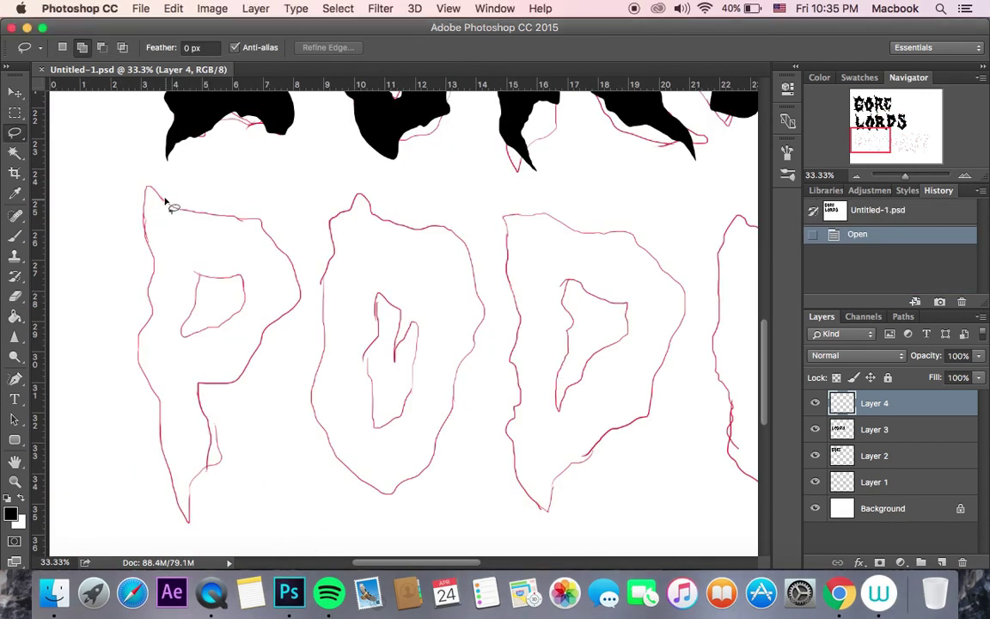
mouse_move(167, 200)
mouse_down()
mouse_move(137, 337)
mouse_move(180, 514)
mouse_up()
drag(226, 392, 169, 202)
key(g)
click(215, 232)
key(super+d)
Lasso the inner opening of the black P in PODCAST and clear it
key(l)
mouse_move(191, 258)
mouse_down()
mouse_move(186, 348)
mouse_move(232, 297)
mouse_up()
key(Delete)
key(super+d)
Lasso a jagged outline along the sketched O of PODCAST and fill it with black
mouse_move(313, 389)
mouse_down()
mouse_move(463, 415)
mouse_move(473, 289)
mouse_move(355, 197)
mouse_up()
key(g)
click(384, 312)
key(super+d)
Lasso the inner opening of the black O in PODCAST and clear it
key(l)
mouse_move(374, 310)
mouse_down()
mouse_move(367, 401)
mouse_move(411, 384)
mouse_move(375, 309)
mouse_up()
key(Delete)
key(super+d)
Lasso a jagged outline along the sketched D of PODCAST and fill it with black
scroll(398, 298, right, 5)
mouse_move(305, 219)
mouse_down()
mouse_move(338, 309)
mouse_move(315, 410)
mouse_up()
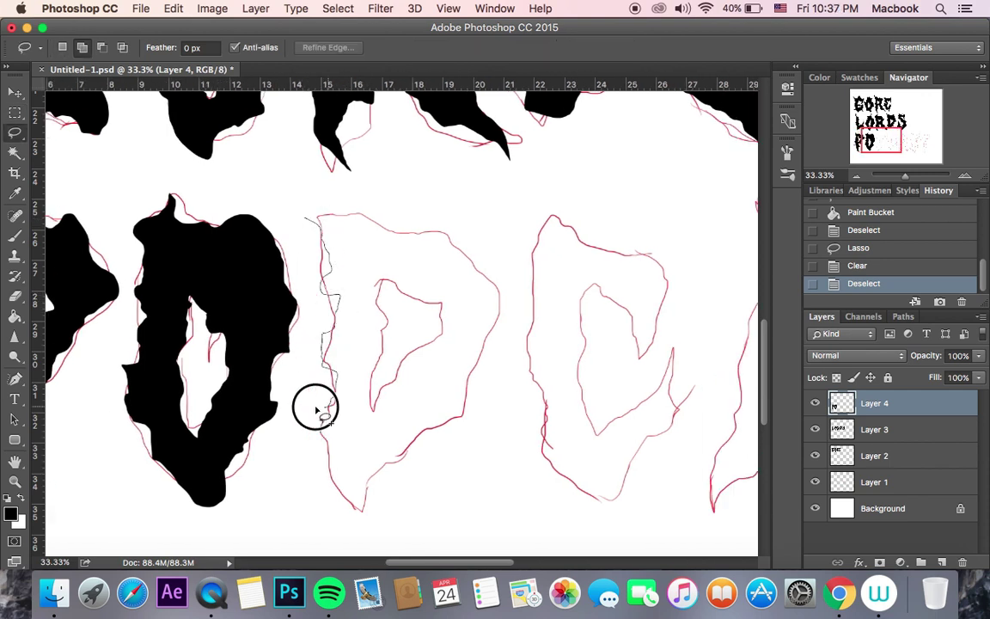
drag(458, 258, 309, 216)
key(g)
click(367, 245)
key(super+d)
Lasso the inner opening of the black D in PODCAST and clear it
key(l)
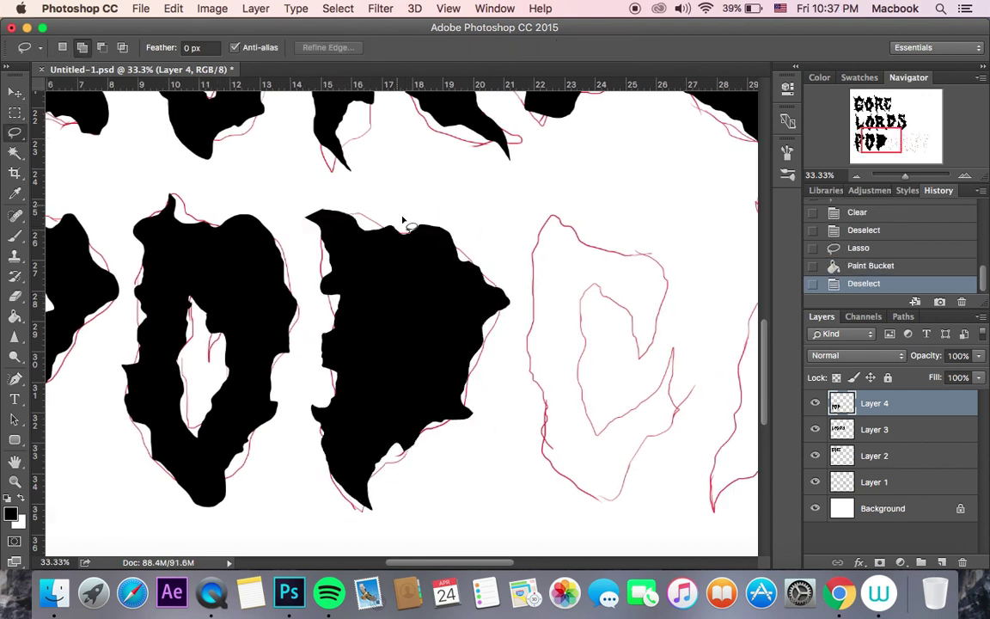
mouse_move(378, 319)
mouse_down()
mouse_move(424, 370)
mouse_move(391, 319)
mouse_up()
key(Delete)
key(super+d)
Lasso a jagged outline along the sketched C of PODCAST and fill it with black
scroll(411, 202, right, 10)
scroll(348, 325, left, 4)
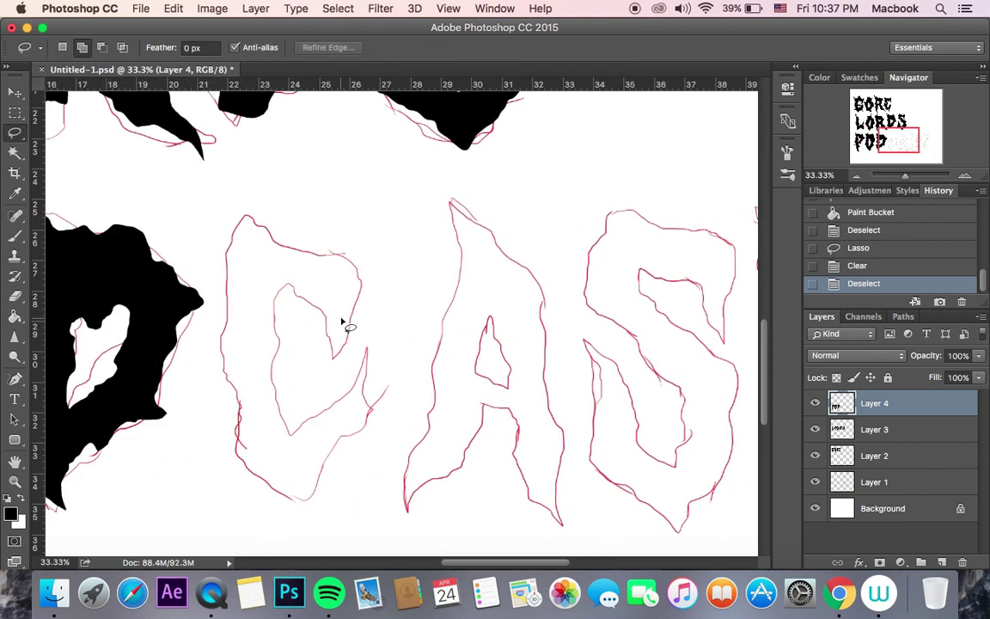
drag(288, 421, 371, 408)
key(super+d)
key(m)
key(l)
drag(333, 358, 272, 327)
mouse_move(365, 335)
mouse_down()
mouse_move(249, 469)
mouse_move(256, 204)
mouse_move(336, 316)
mouse_up()
key(g)
click(336, 316)
key(super+d)
Lasso a jagged outline along the sketched A of PODCAST and fill it with black
key(m)
drag(404, 316, 279, 316)
key(l)
drag(323, 201, 333, 247)
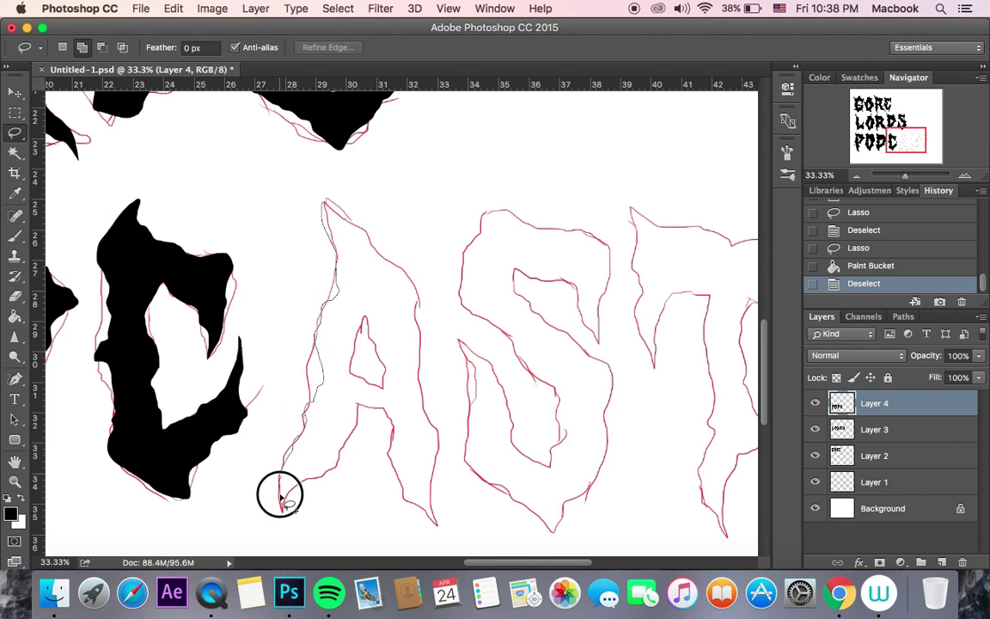
mouse_move(366, 411)
mouse_down()
mouse_move(427, 396)
mouse_move(324, 204)
mouse_up()
key(g)
click(370, 284)
key(super+d)
Lasso the inner opening of the black A in PODCAST and clear it
key(m)
key(l)
mouse_move(367, 291)
mouse_down()
mouse_move(356, 368)
mouse_move(367, 293)
mouse_up()
key(Delete)
key(super+d)
Lasso a jagged outline along the sketched S of PODCAST and fill it with black
scroll(378, 283, right, 5)
drag(360, 419, 225, 424)
mouse_move(284, 443)
mouse_down()
mouse_move(250, 203)
mouse_move(327, 247)
mouse_up()
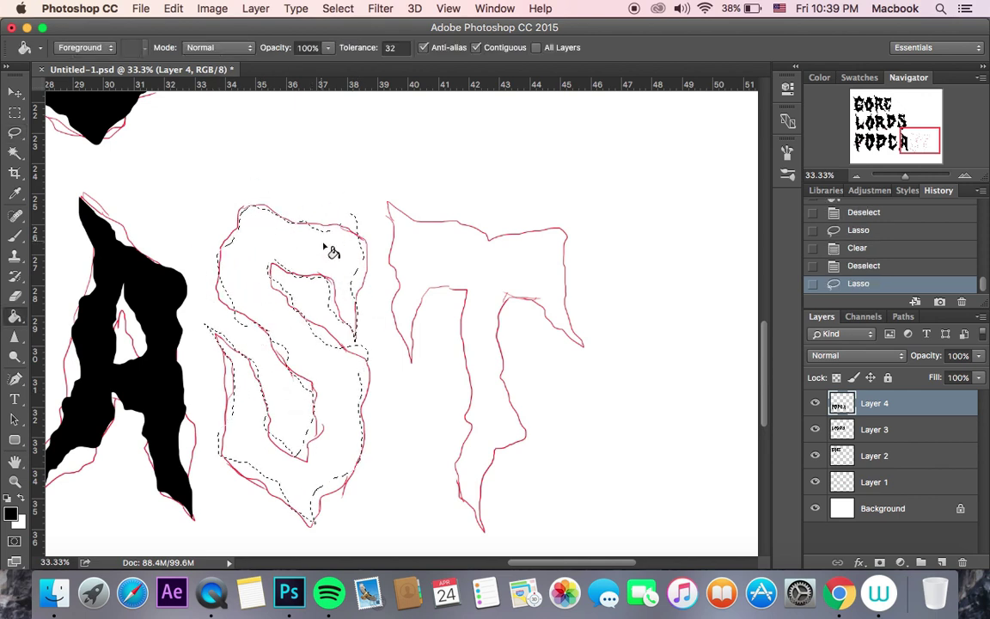
key(g)
click(327, 248)
key(super+d)
Lasso a jagged outline along the sketched T of PODCAST and fill it with black
key(l)
scroll(371, 219, right, 1)
drag(434, 442, 470, 389)
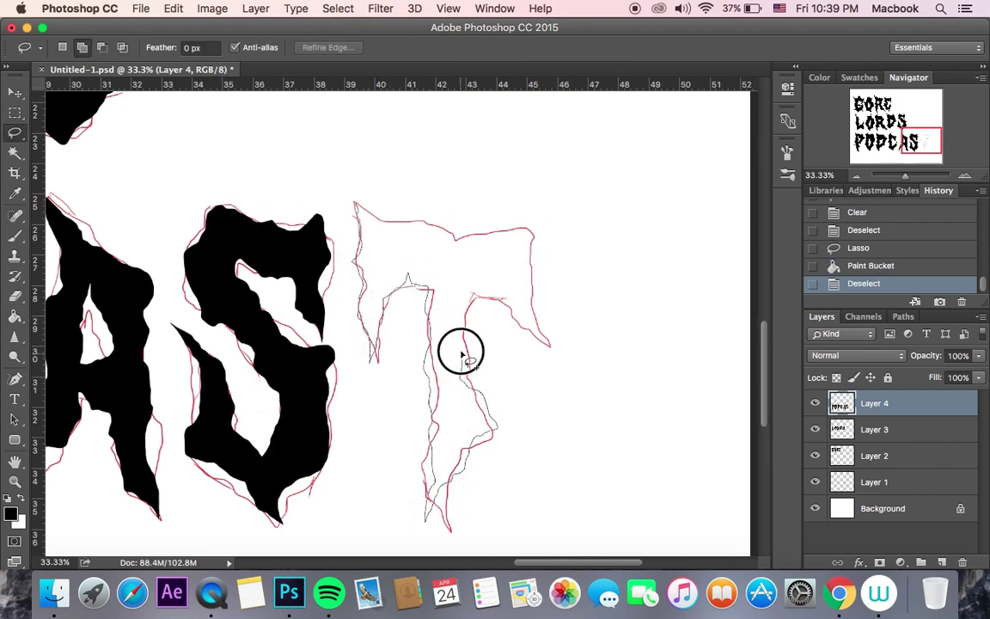
drag(530, 275, 357, 206)
key(g)
click(404, 244)
key(m)
key(super+d)
Hide Layer 4, Layer 3 and the sketch on Layer 1, leaving only the GORE lettering and the background shown
scroll(409, 219, down, 3)
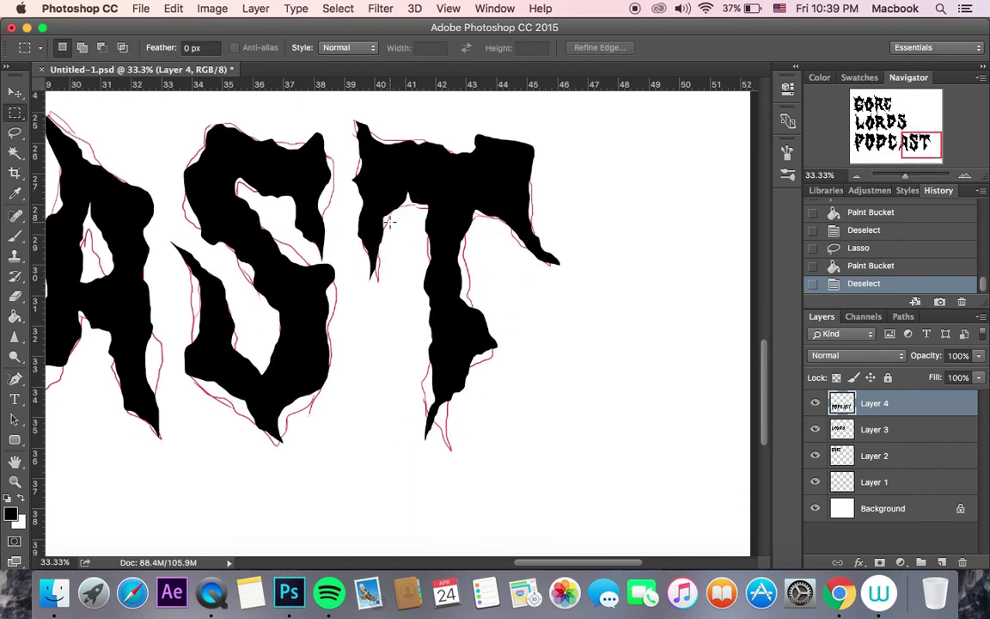
key(super+minus)
key(super+minus)
key(super+minus)
click(815, 403)
click(815, 429)
click(815, 482)
Lasso a selection around the letters O, R and E of GORE
key(super+plus)
key(super+plus)
key(super+plus)
mouse_move(309, 229)
mouse_down()
mouse_move(428, 261)
mouse_move(212, 258)
mouse_up()
key(super+minus)
key(l)
mouse_move(341, 146)
mouse_down()
mouse_move(364, 424)
mouse_move(595, 149)
mouse_up()
Try to cut the selected area to a new layer while Layer 4 is active
key(v)
key(super+shift+j)
click(602, 223)
key(super+shift+j)
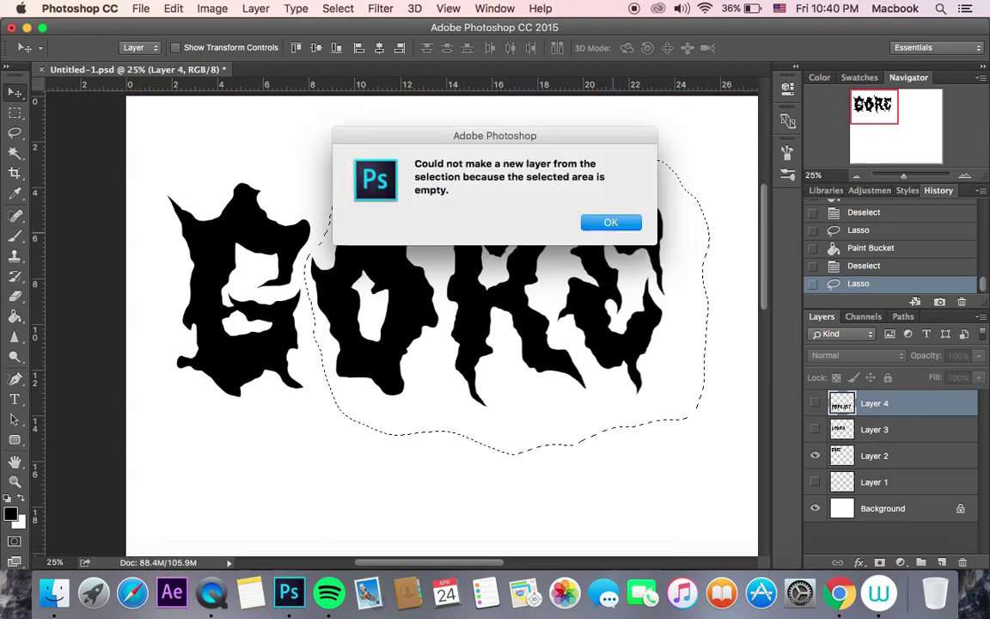
click(606, 223)
Cut the selected O, R and E from Layer 2 to a new layer and move them left against the G
click(874, 456)
key(super+shift+j)
drag(386, 258, 359, 258)
Lasso the R and E of GORE, cut them to a new layer and move them left against the O
key(l)
mouse_move(404, 157)
mouse_down()
mouse_move(409, 260)
mouse_move(513, 156)
mouse_up()
key(super+shift+j)
key(v)
drag(495, 279, 471, 279)
Lasso the E of GORE, cut it to a new layer and nudge it left against the R
key(l)
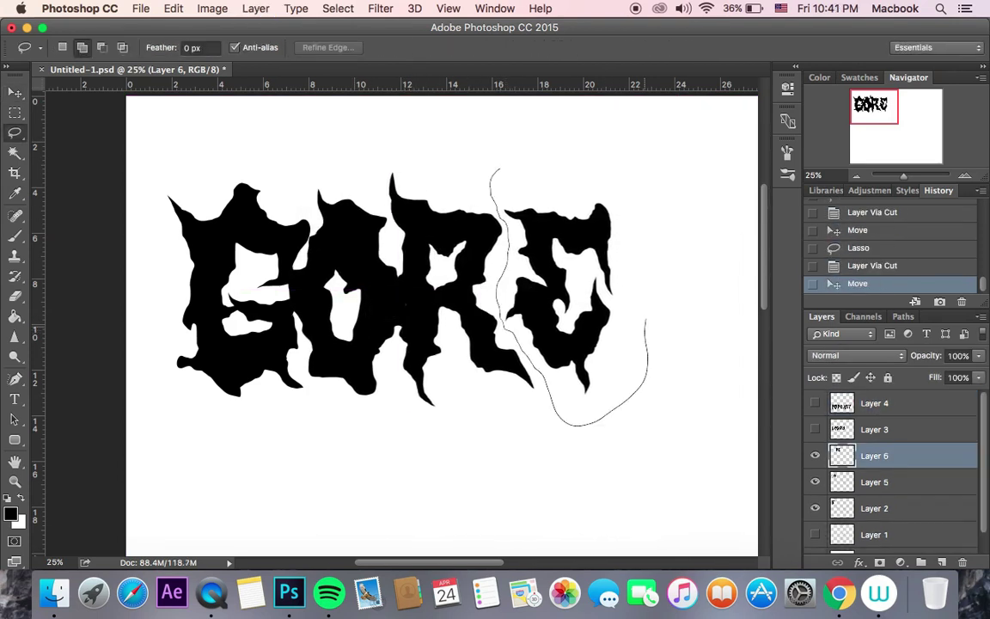
key(super+shift+j)
key(v)
key(shift+Left)
key(shift+Left)
key(shift+Left)
key(shift+Left)
Group the four GORE letter layers into a group named gore
key(m)
key(super+minus)
key(super+minus)
key(super+minus)
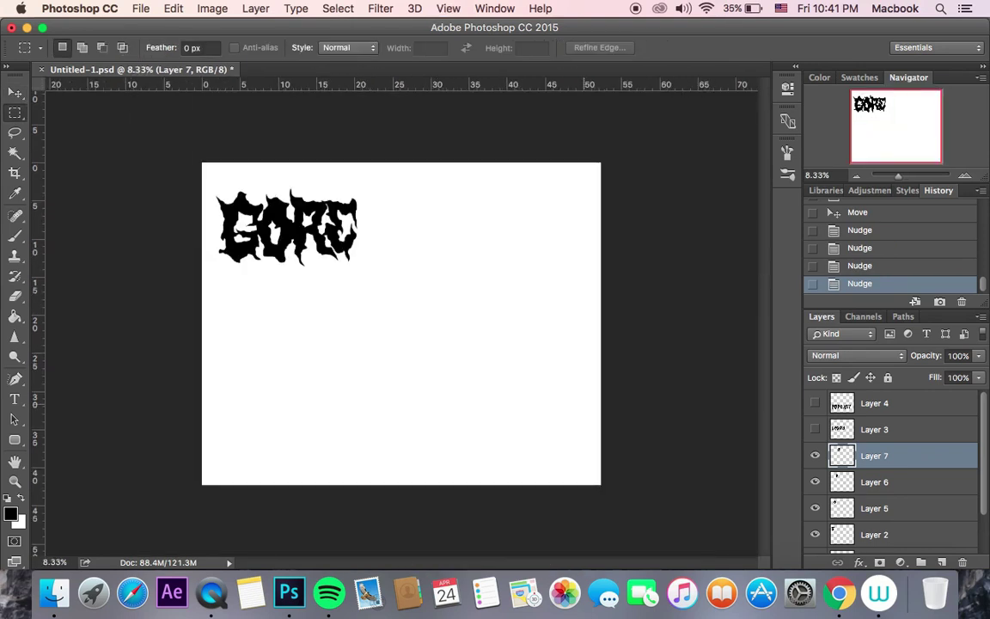
key(super+g)
Show Layer 3 and move its LORDS lettering up beside GORE on the same line
click(815, 430)
click(875, 430)
key(v)
drag(378, 321, 518, 242)
key(shift+Left)
Lasso the O, R, D and S of LORDS, cut them to a new layer and move them left against the L
key(l)
key(super+plus)
key(super+plus)
key(super+plus)
key(super+minus)
mouse_move(430, 168)
mouse_down()
mouse_move(258, 283)
mouse_move(537, 158)
mouse_up()
key(super+shift+j)
key(v)
drag(368, 330, 349, 329)
Lasso the R, D and S of LORDS, cut them to a new layer and move them left against the O
key(l)
mouse_move(321, 194)
mouse_down()
mouse_move(321, 282)
mouse_move(522, 182)
mouse_up()
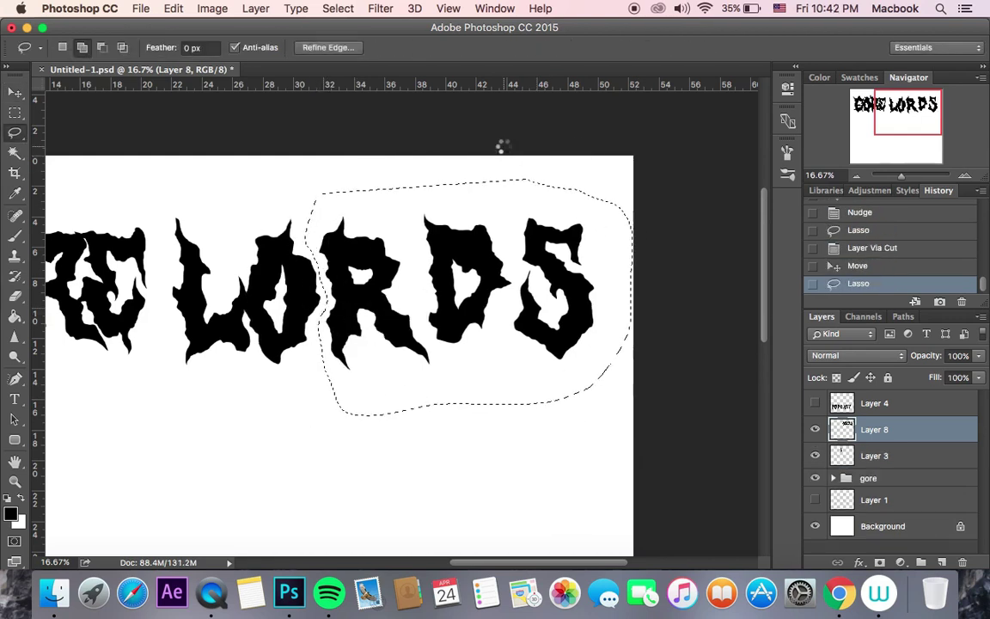
key(super+shift+j)
key(v)
drag(469, 349, 457, 349)
key(shift+Left)
key(shift+Left)
Lasso the D and S of LORDS, cut them to a new layer, then move them left against the R and slightly down
key(l)
mouse_move(392, 190)
mouse_down()
mouse_move(398, 298)
mouse_move(499, 159)
mouse_up()
key(super+shift+j)
key(v)
drag(468, 323, 440, 323)
key(shift+Down)
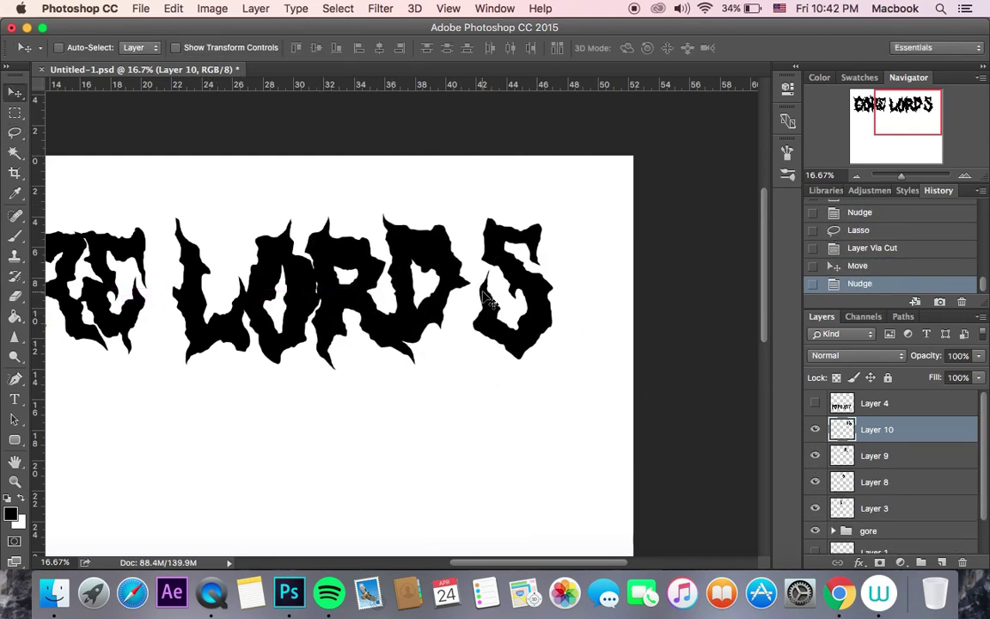
key(shift+Down)
key(shift+Down)
key(shift+Down)
Lasso the S of LORDS, cut it to a new layer and move it left against the D
key(l)
drag(465, 198, 550, 194)
key(super+shift+j)
key(v)
drag(523, 334, 501, 333)
Group the five LORDS letter layers and name the group lords
key(m)
scroll(422, 384, down, 3)
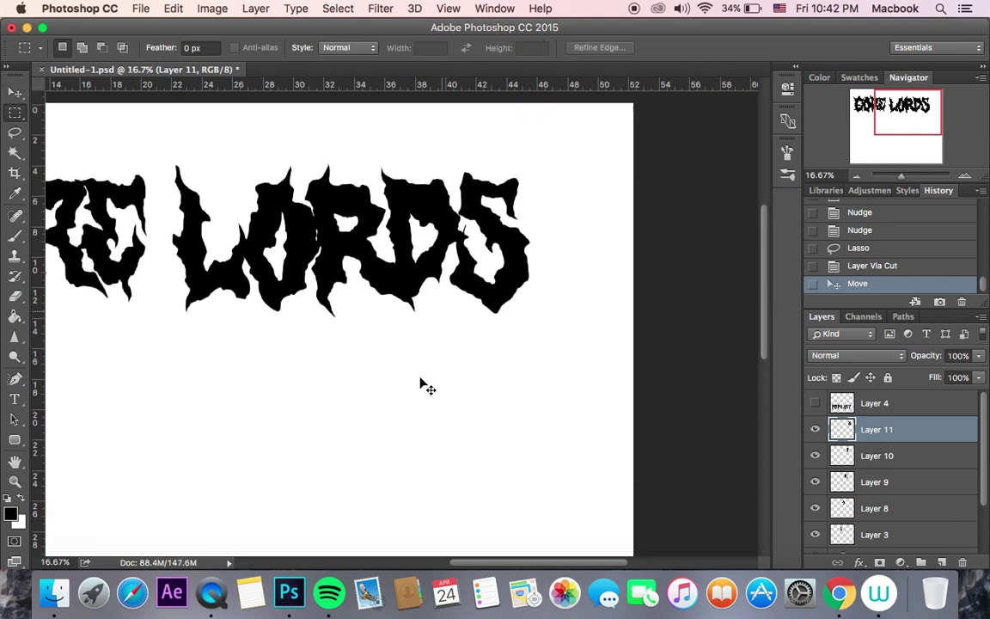
key(super+minus)
shift+click(886, 525)
key(super+g)
double_click(876, 428)
text(lords)
key(Return)
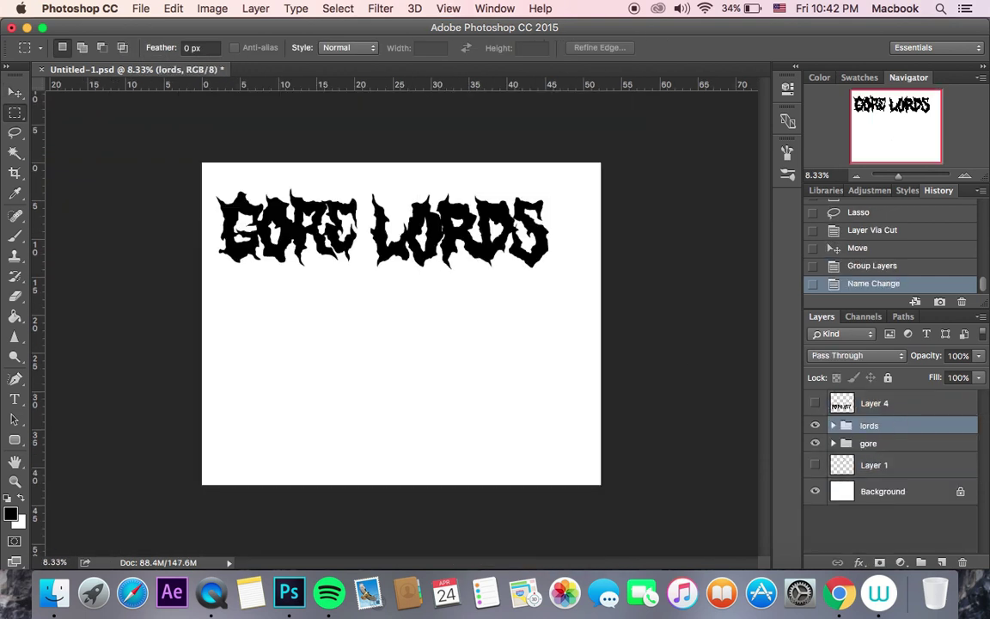
Add a new layer above the lords group and choose a 22-pixel brush for painting details
key(super+plus)
key(super+plus)
key(super+plus)
scroll(402, 324, left, 5)
scroll(402, 323, up, 3)
key(super+plus)
key(super+shift+alt+n)
key(l)
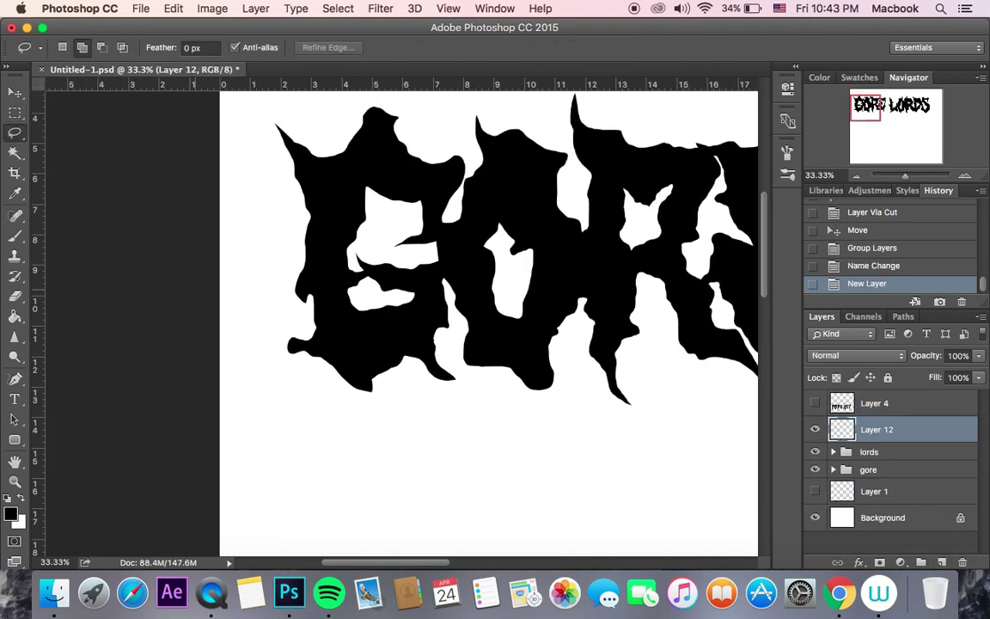
key(b)
right_click(353, 170)
click(446, 274)
drag(268, 191, 269, 255)
key(super+z)
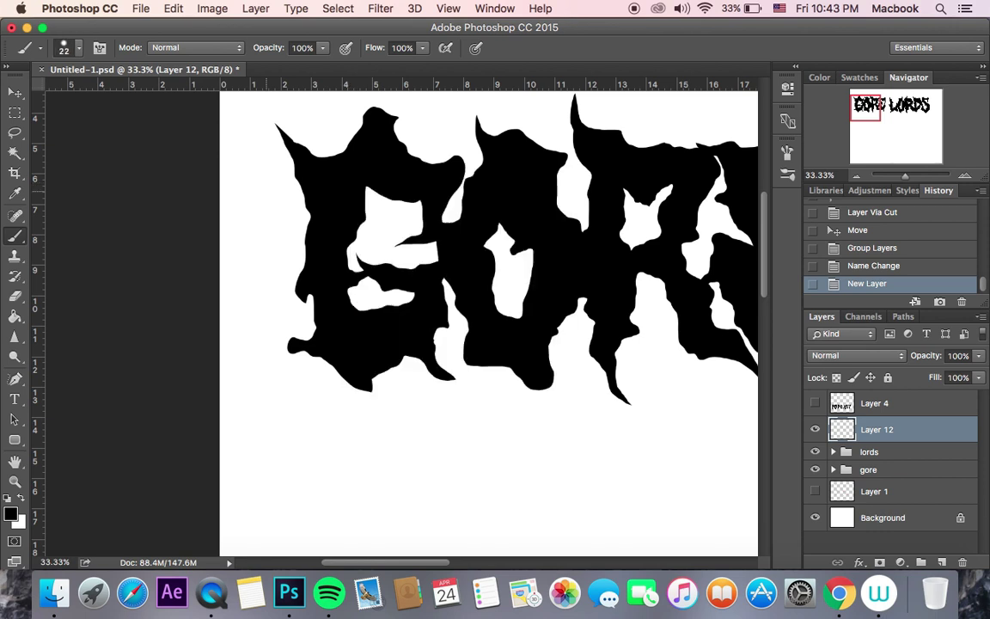
drag(336, 364, 337, 451)
key(super+z)
Paint thin branching black drips hanging from the bottom of the G and strands across its lower opening
drag(335, 364, 338, 448)
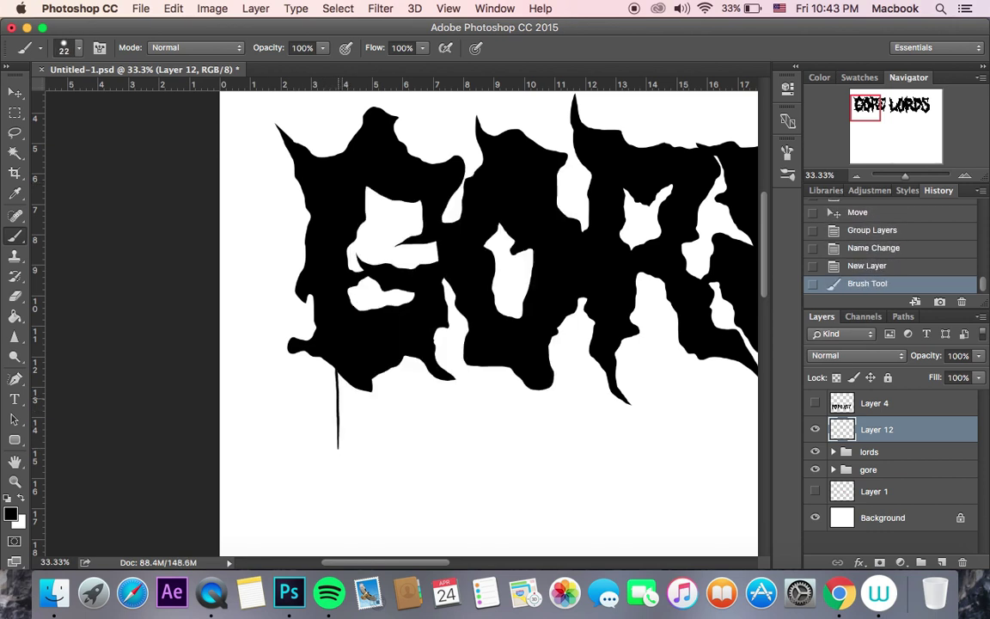
key(super+equal)
drag(373, 319, 373, 419)
scroll(436, 322, left, 2)
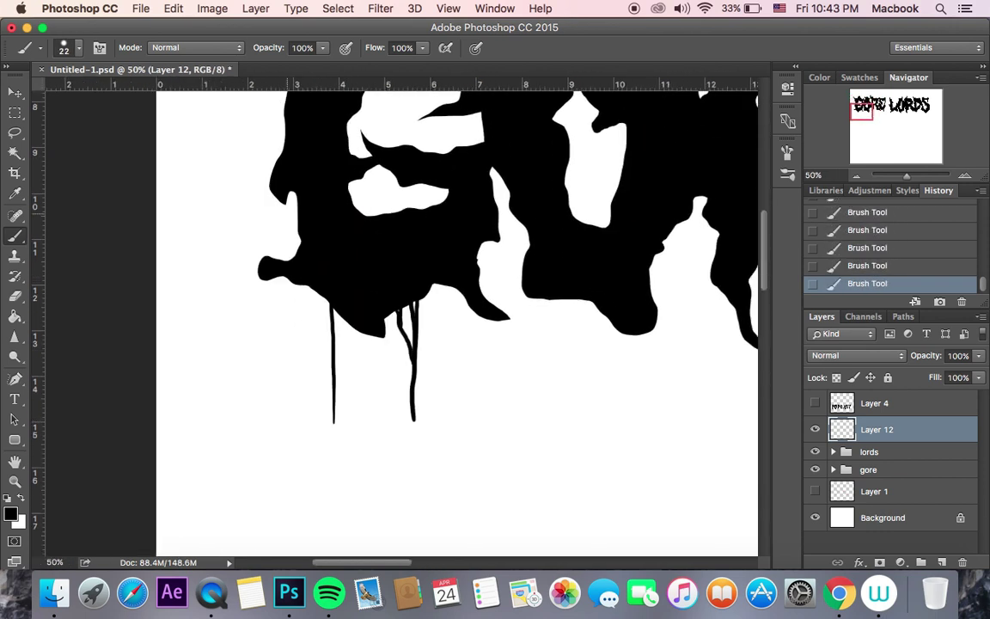
key(super+equal)
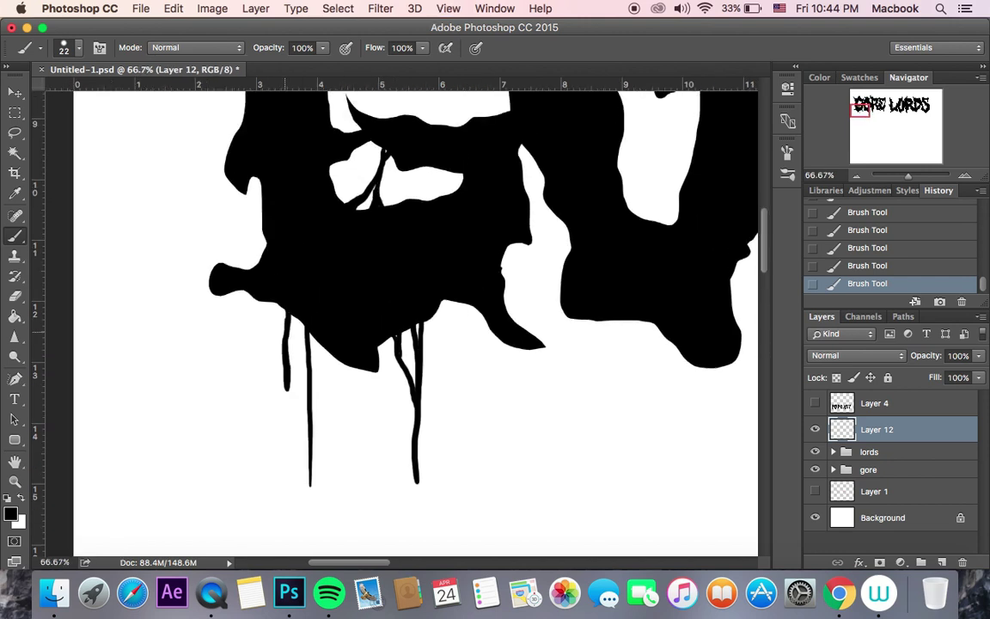
Paint drips below the G's upper-left spike and drips and strands inside its upper opening
scroll(416, 322, up, 10)
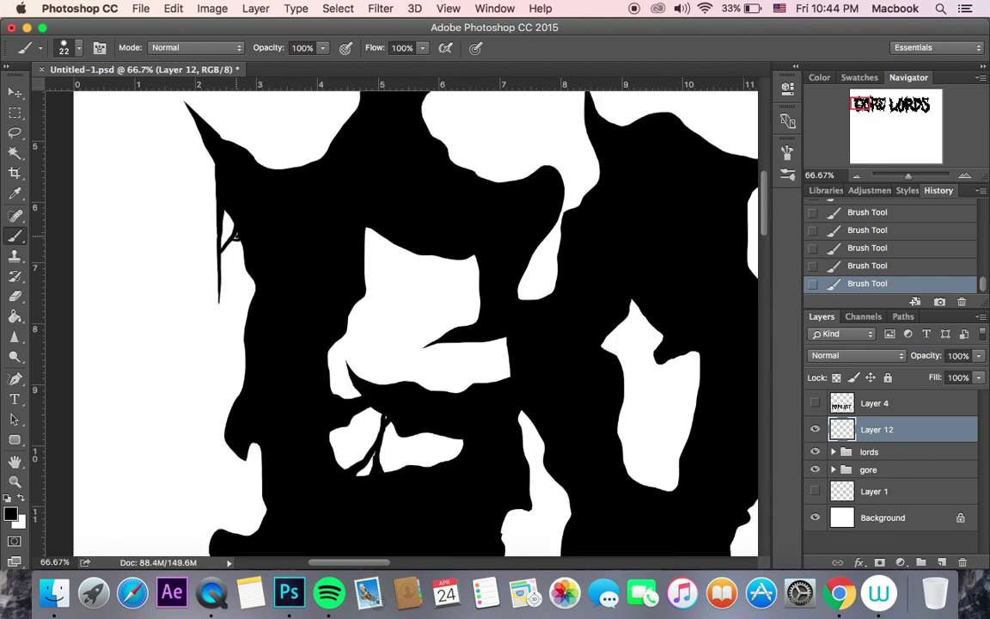
scroll(416, 322, down, 1)
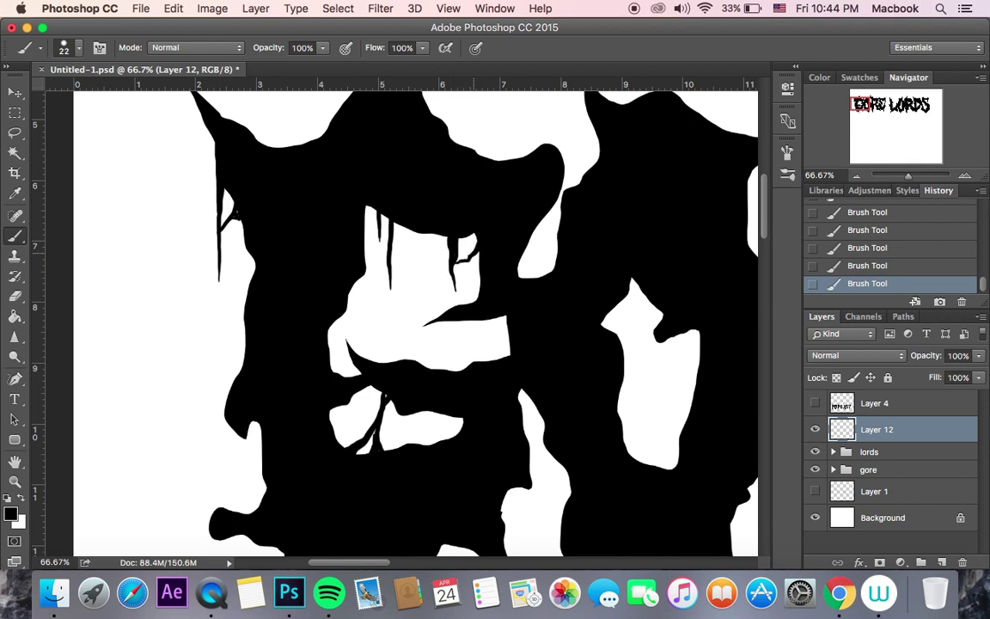
drag(479, 245, 459, 261)
scroll(464, 263, down, 2)
drag(463, 263, 503, 297)
Paint thin strands bridging the upper and lower gaps between the G and the O of GORE
scroll(410, 242, right, 5)
scroll(410, 242, up, 6)
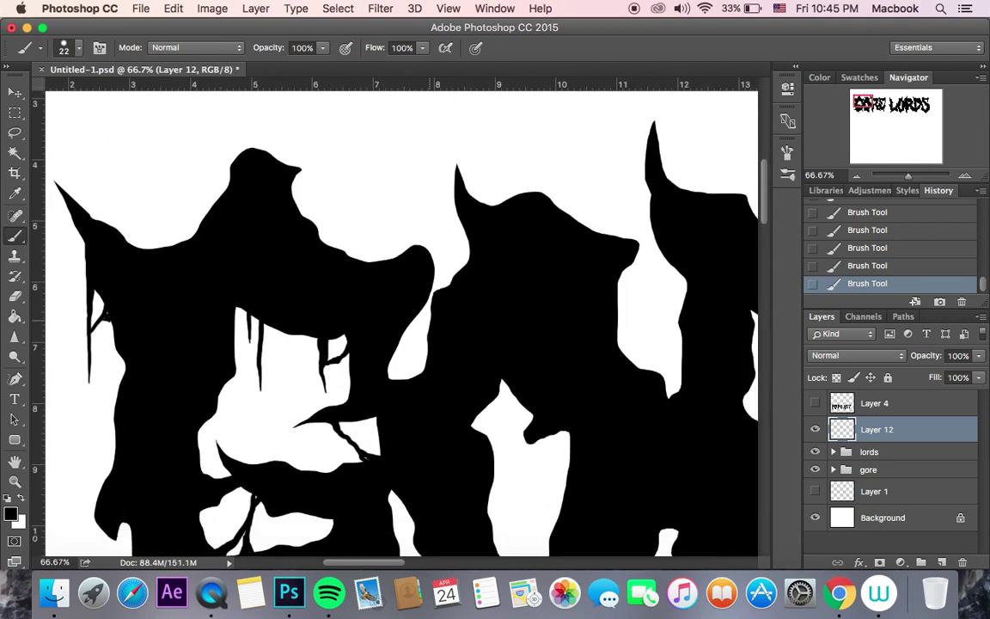
scroll(413, 249, down, 2)
drag(415, 255, 426, 276)
scroll(416, 322, down, 6)
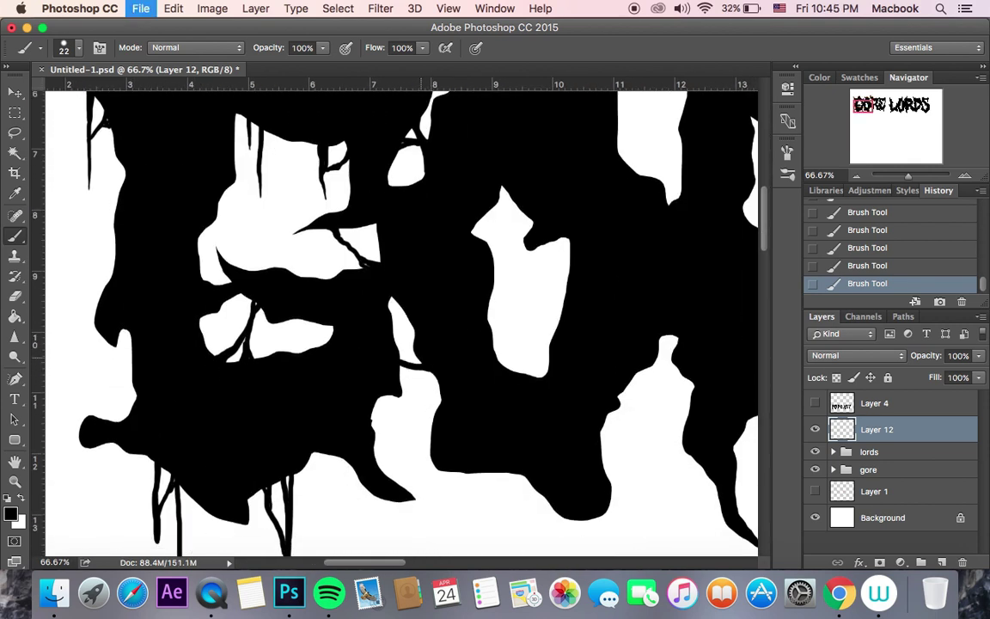
scroll(416, 322, down, 2)
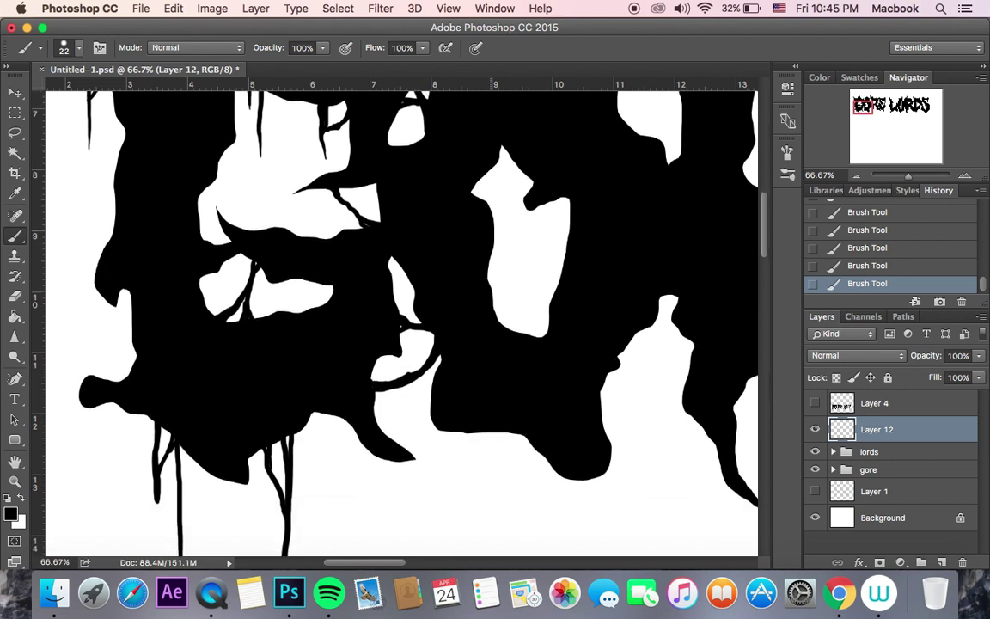
Paint drips inside and below the O of GORE, strands across to the R, and drips in the R's upper opening
scroll(400, 322, down, 4)
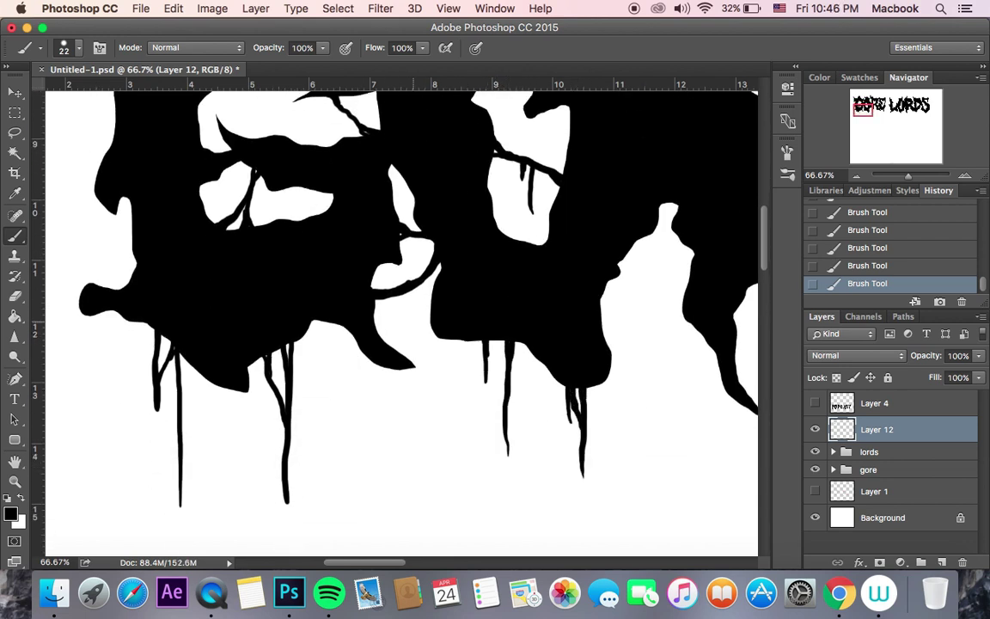
scroll(292, 241, right, 15)
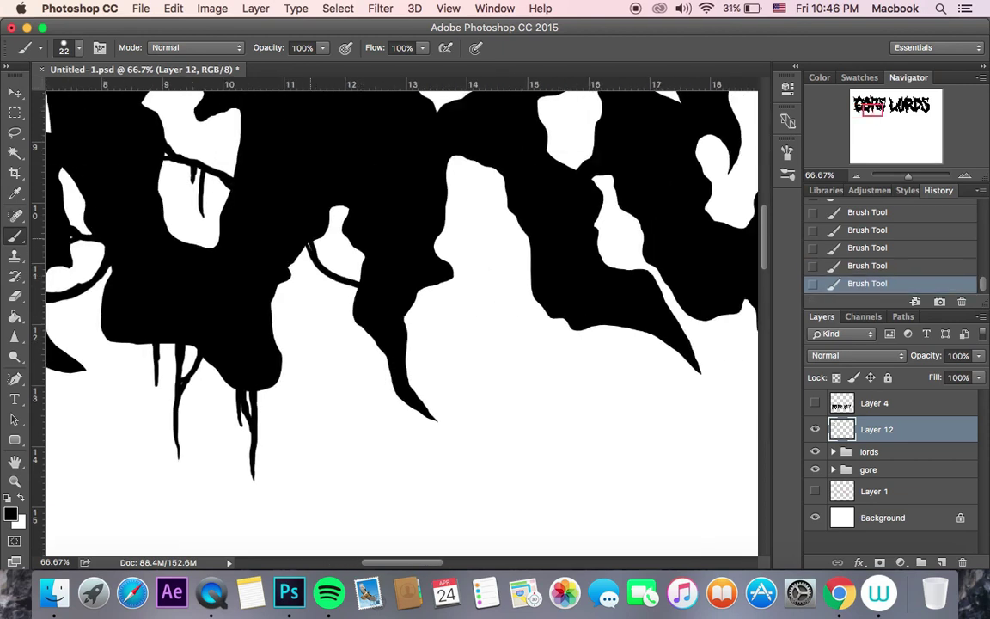
scroll(400, 322, up, 14)
scroll(401, 322, right, 3)
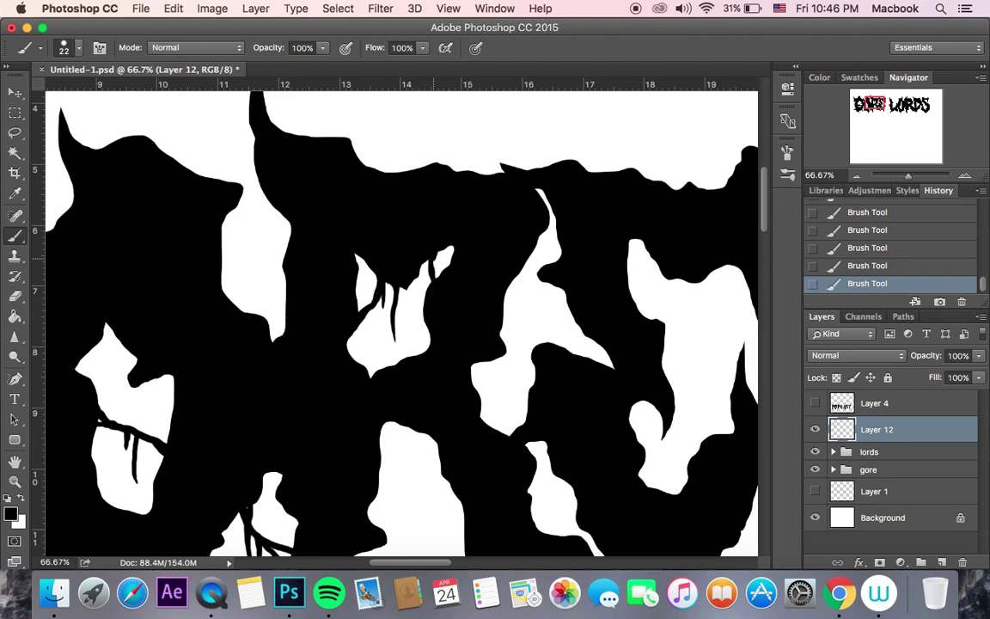
Paint strands between the legs of the R in GORE and thin drips hanging beneath both legs
scroll(382, 339, down, 6)
scroll(401, 322, down, 6)
scroll(400, 322, right, 5)
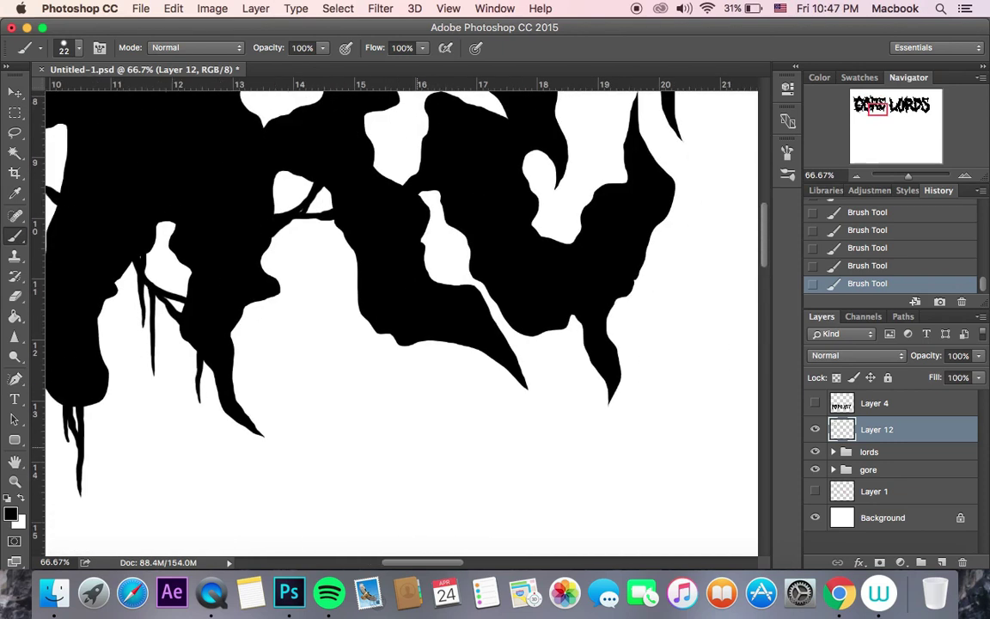
scroll(416, 359, right, 1)
drag(408, 340, 409, 382)
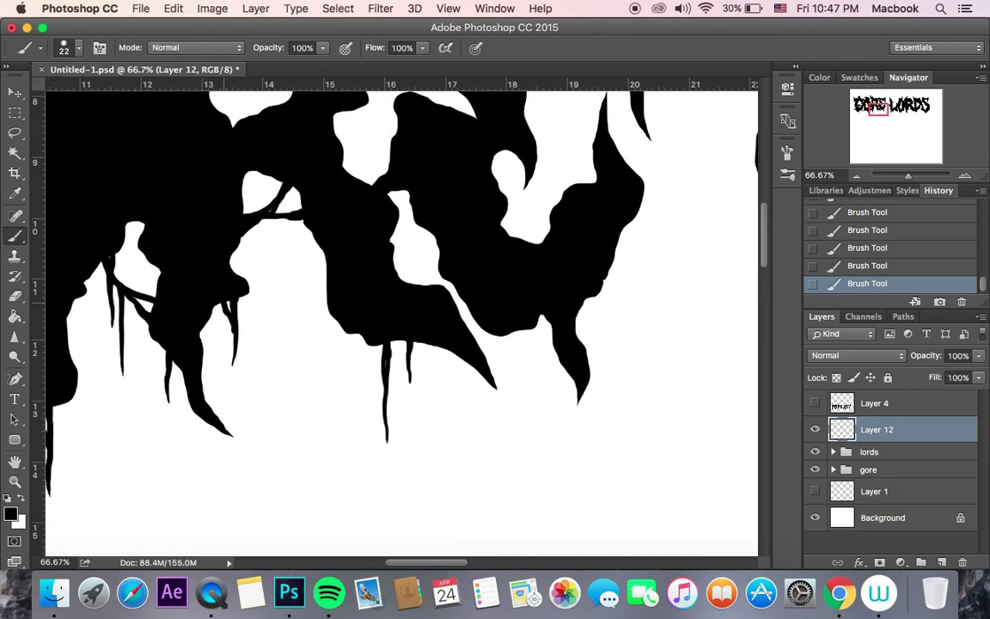
scroll(400, 322, down, 4)
scroll(400, 322, right, 2)
drag(435, 285, 437, 385)
drag(445, 276, 446, 305)
Paint strands across the gaps between the R and E of GORE and drips inside the E's upper opening
scroll(401, 323, up, 3)
scroll(400, 322, right, 2)
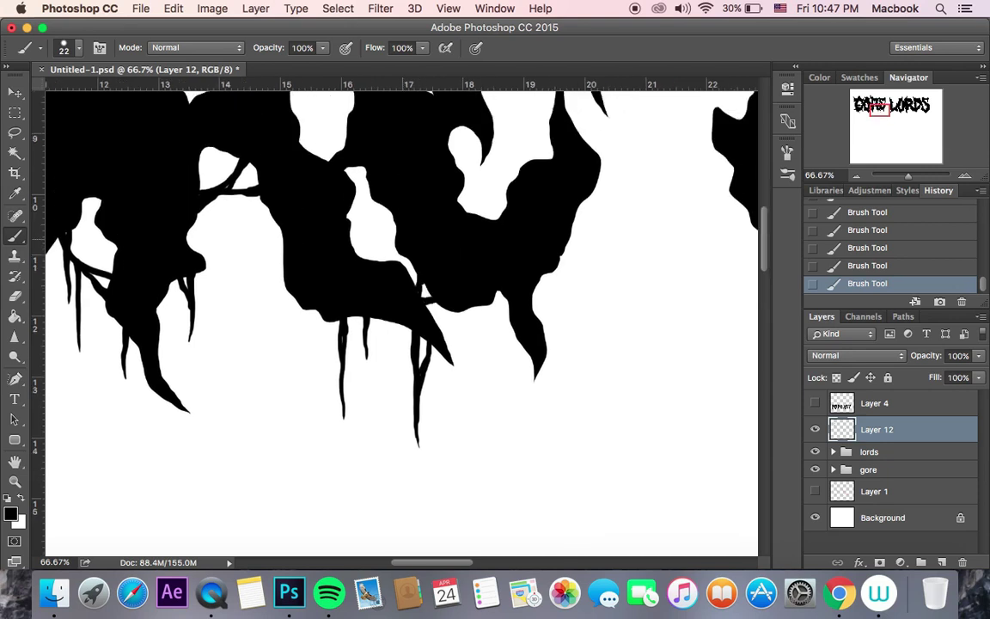
scroll(400, 322, up, 10)
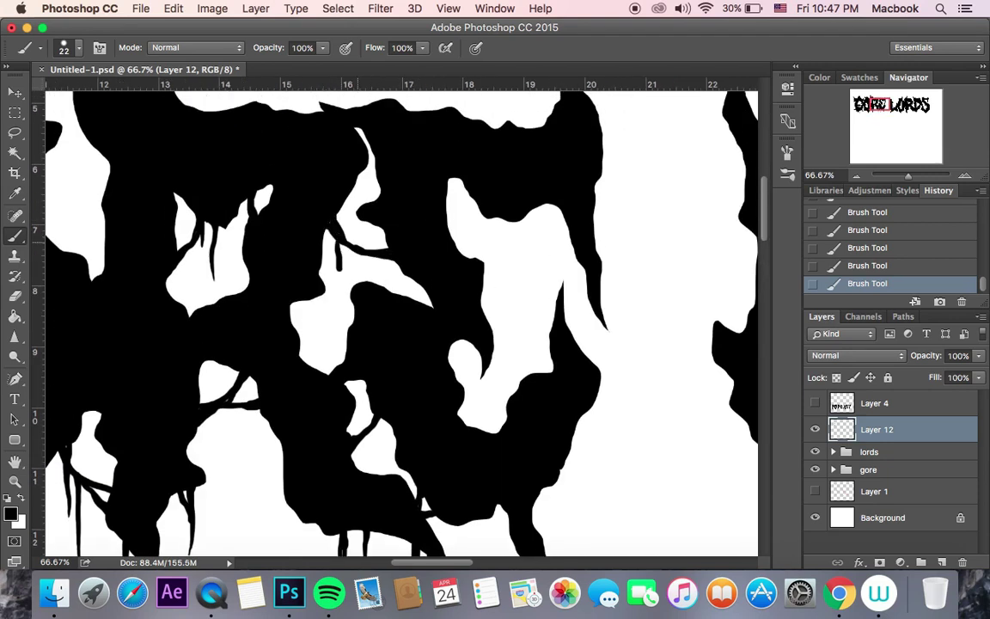
scroll(401, 322, right, 5)
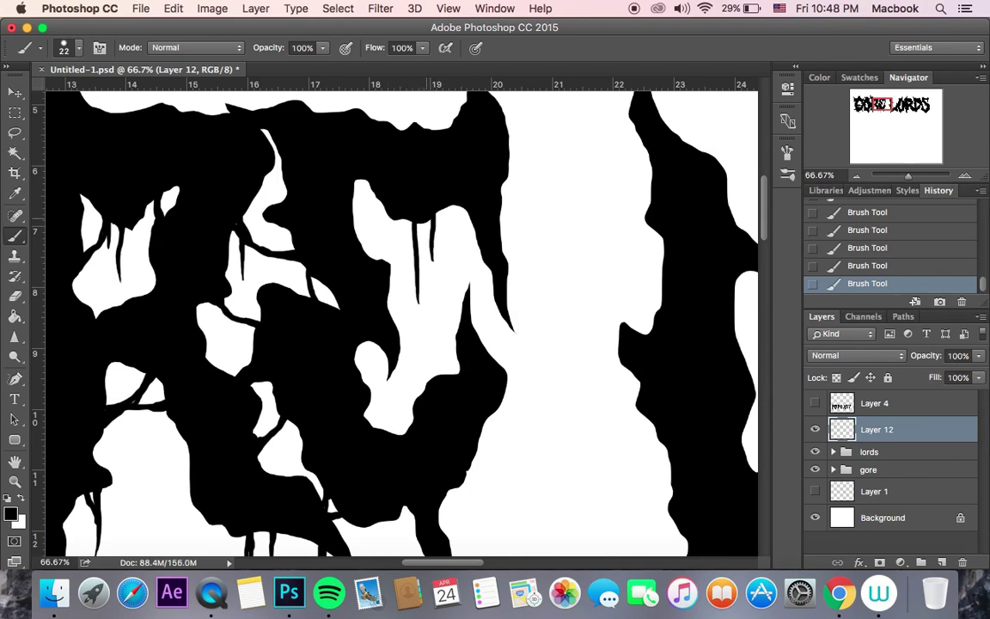
Paint thin drips hanging from the bottom of the E in GORE
scroll(472, 319, down, 9)
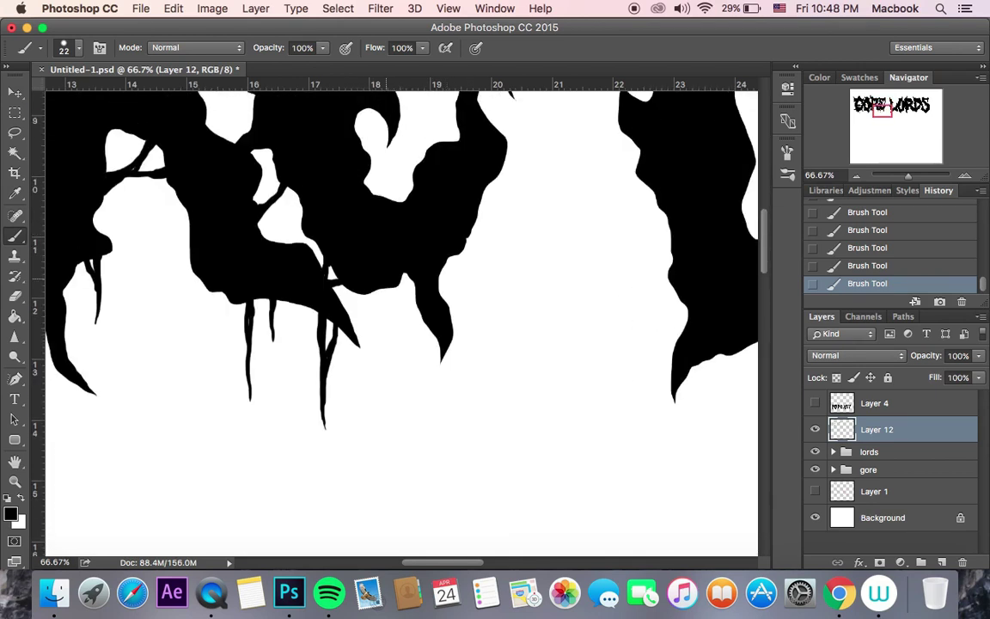
scroll(472, 320, right, 3)
drag(433, 225, 436, 352)
Paint branching strands in the inner corner of the L, drips along its base and strands across to the O of LORDS
scroll(401, 322, right, 20)
scroll(401, 322, up, 10)
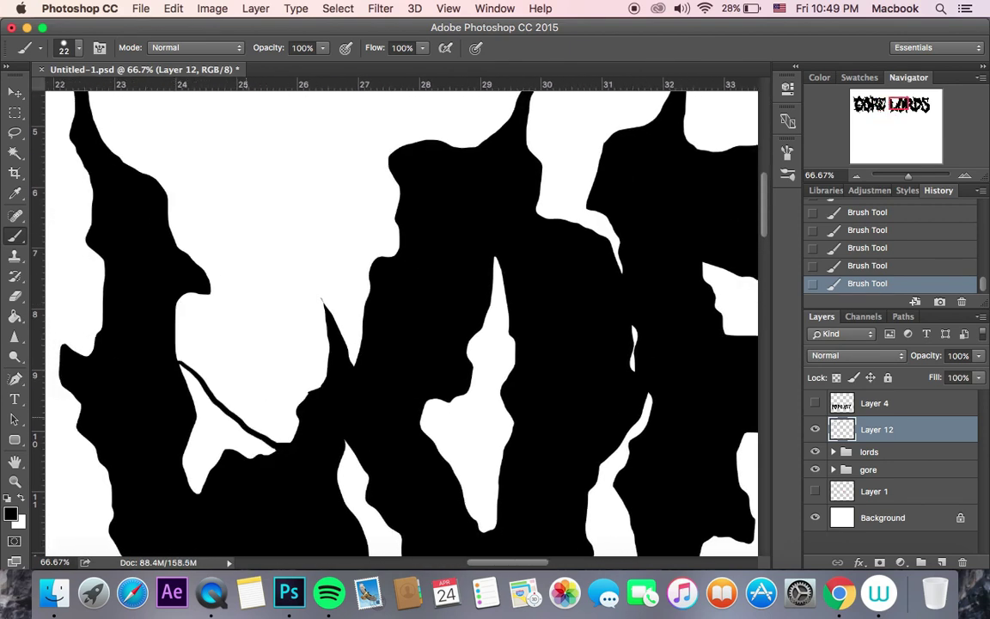
scroll(402, 322, down, 14)
scroll(402, 322, left, 3)
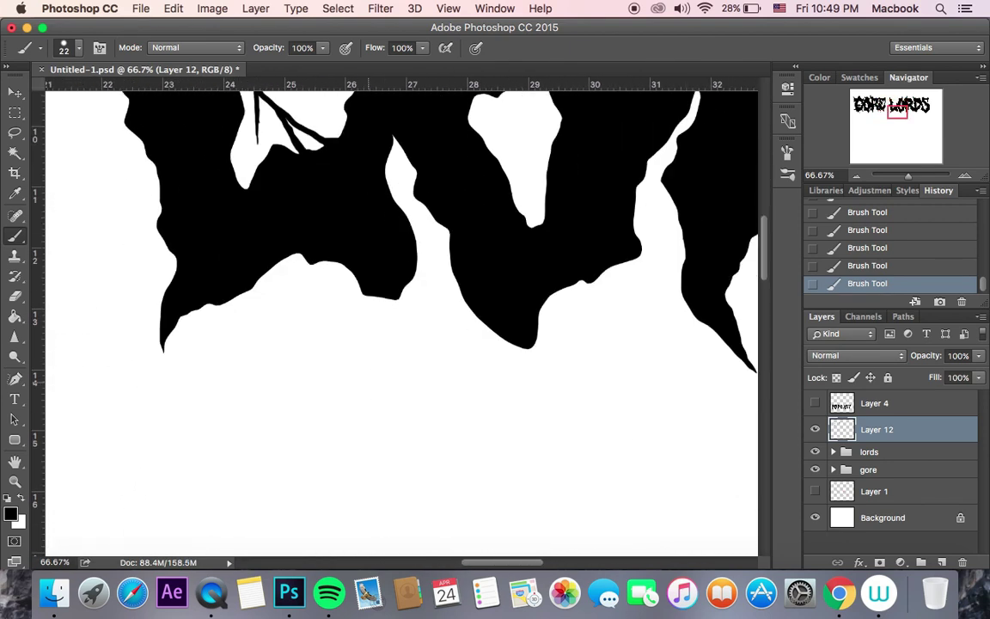
drag(215, 351, 212, 305)
scroll(401, 322, left, 2)
drag(172, 233, 166, 127)
scroll(402, 323, up, 1)
drag(294, 298, 267, 379)
scroll(401, 322, right, 8)
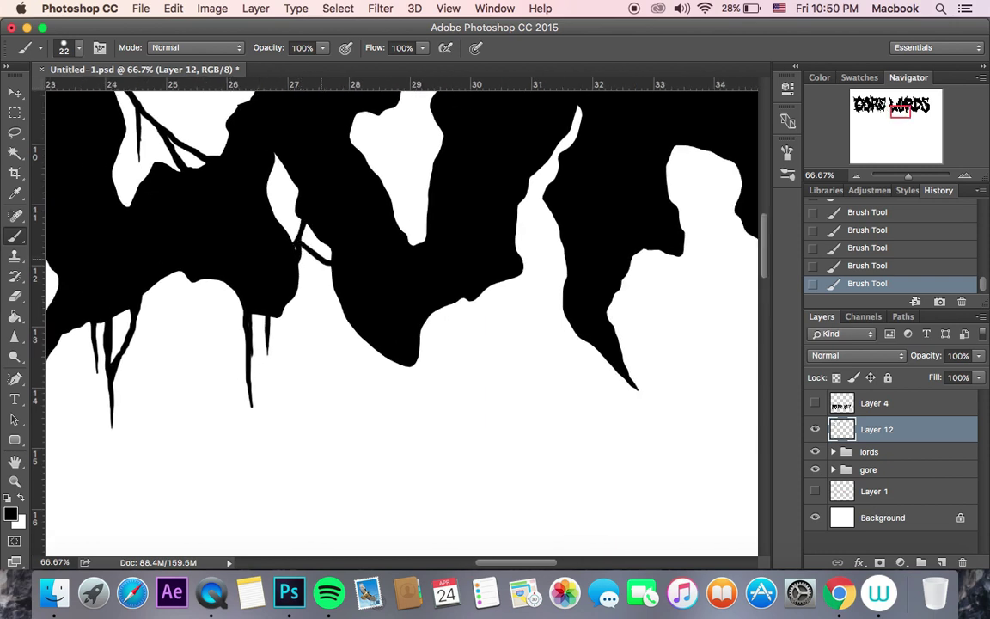
Paint strands inside the opening of the O in LORDS and thin drips hanging beneath it
scroll(293, 242, down, 12)
scroll(294, 242, right, 5)
scroll(284, 350, down, 6)
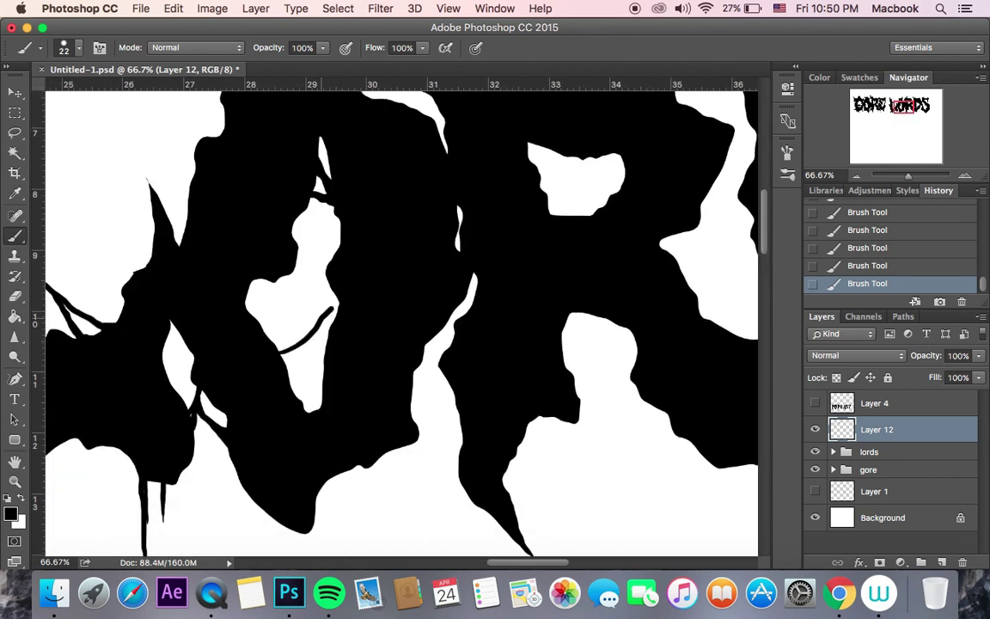
scroll(401, 322, down, 10)
drag(342, 266, 343, 400)
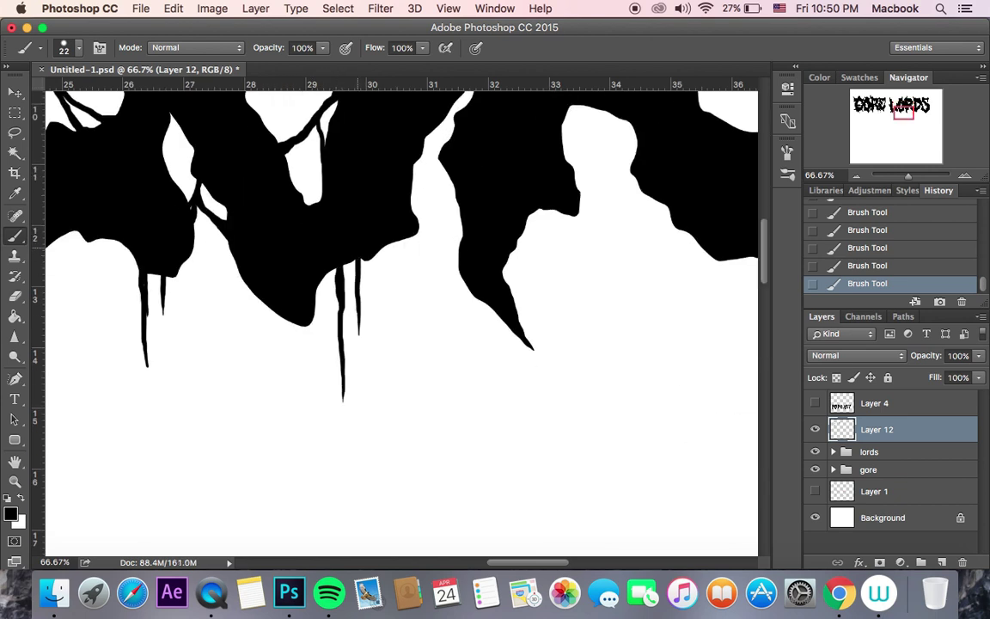
scroll(401, 322, right, 3)
drag(235, 296, 234, 346)
Paint a strand between the O and R of LORDS, and branching strands and drips inside the R's upper opening
scroll(401, 322, up, 6)
scroll(401, 322, right, 4)
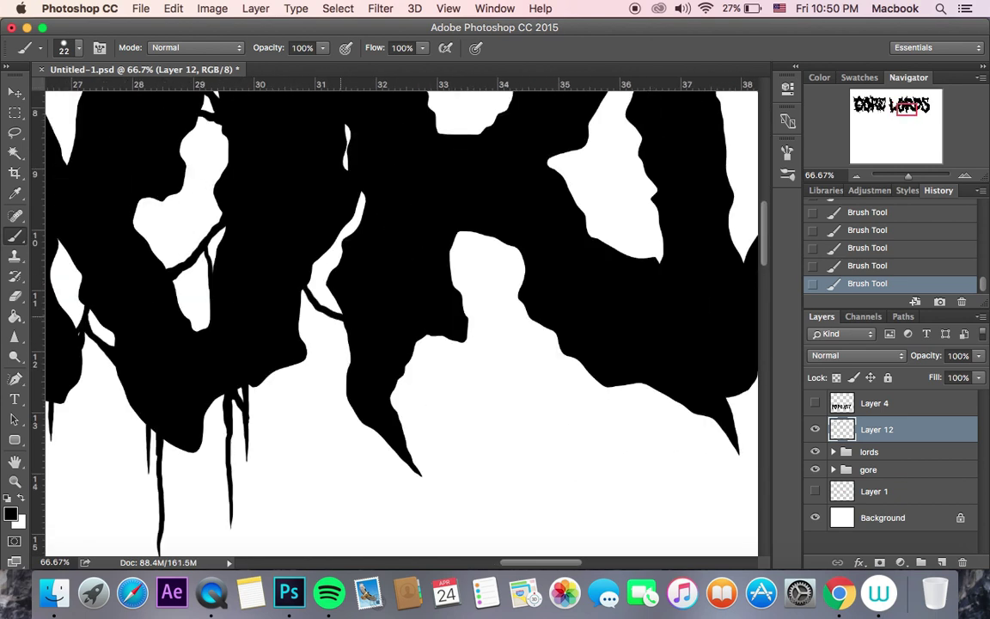
scroll(475, 266, up, 8)
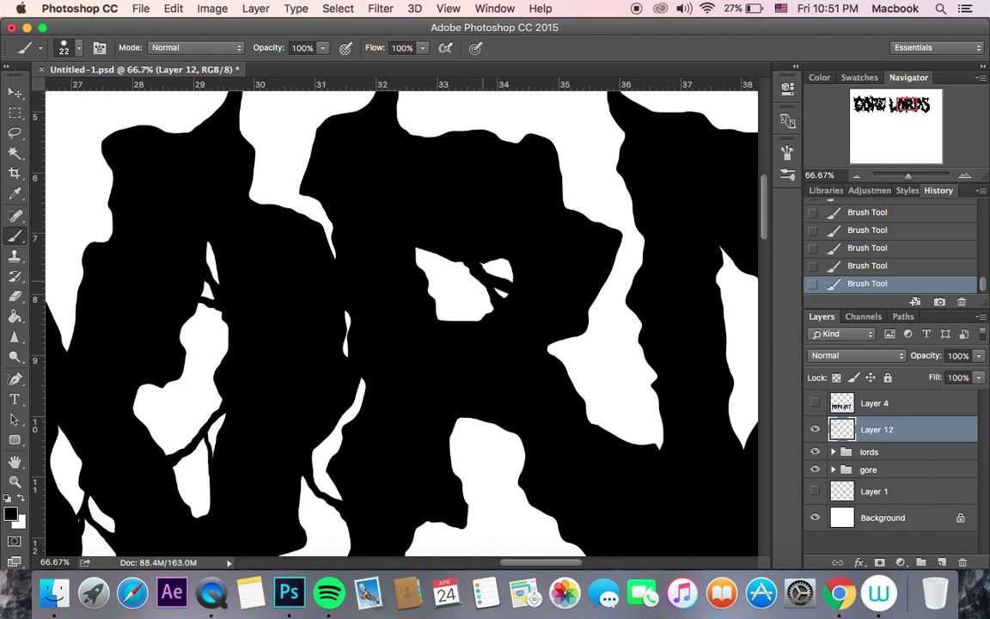
scroll(402, 322, up, 5)
drag(256, 277, 312, 257)
Paint branching drips hanging beneath the left leg of the R in LORDS
scroll(401, 323, down, 10)
scroll(401, 322, right, 2)
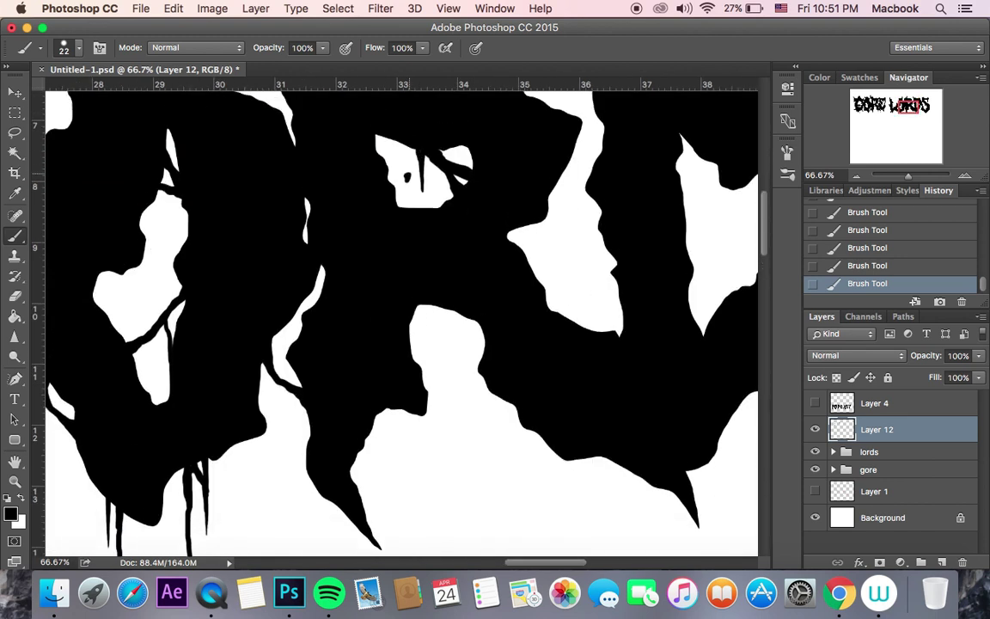
scroll(401, 322, down, 7)
scroll(388, 415, right, 6)
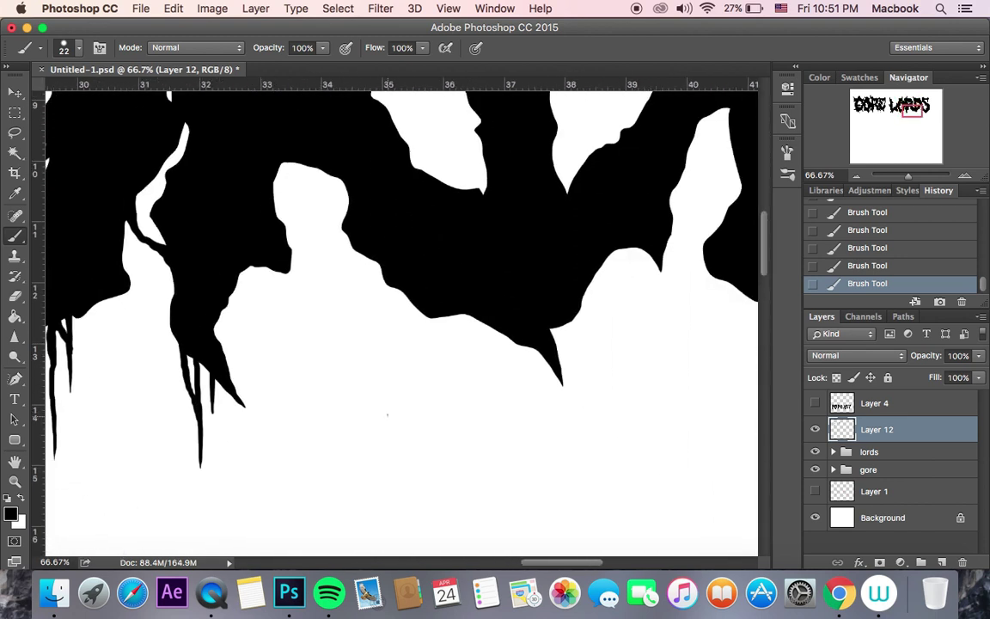
Paint branching drips under the arch and along the underside of the right leg of the R in LORDS
drag(325, 264, 319, 165)
drag(345, 182, 327, 244)
drag(306, 222, 304, 163)
scroll(304, 164, right, 5)
drag(393, 479, 387, 323)
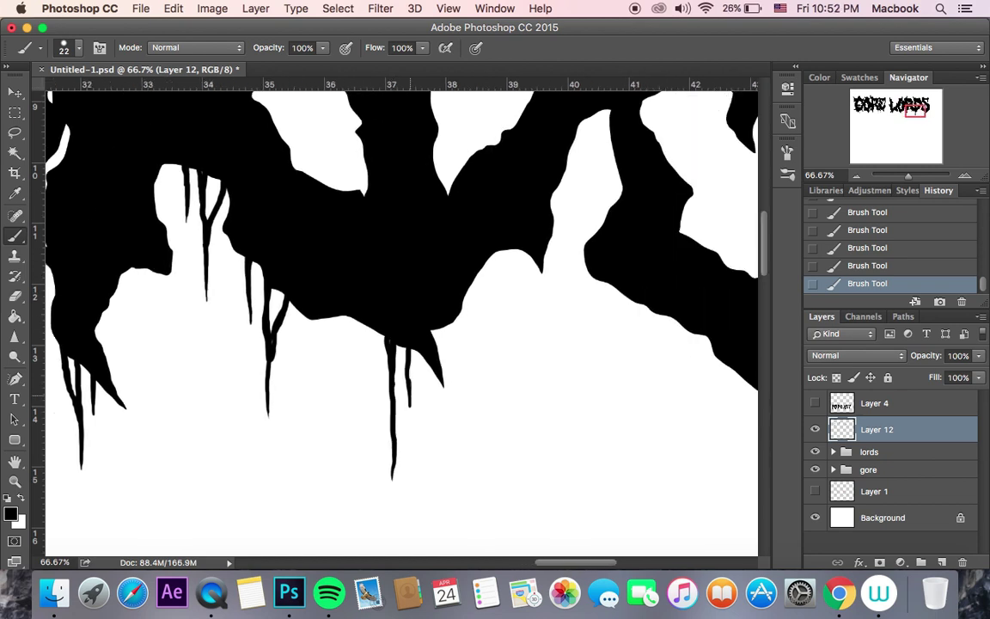
Paint strands inside the opening of the D in LORDS and in the gap between the R and D
scroll(401, 322, up, 13)
scroll(401, 322, right, 3)
scroll(402, 322, left, 1)
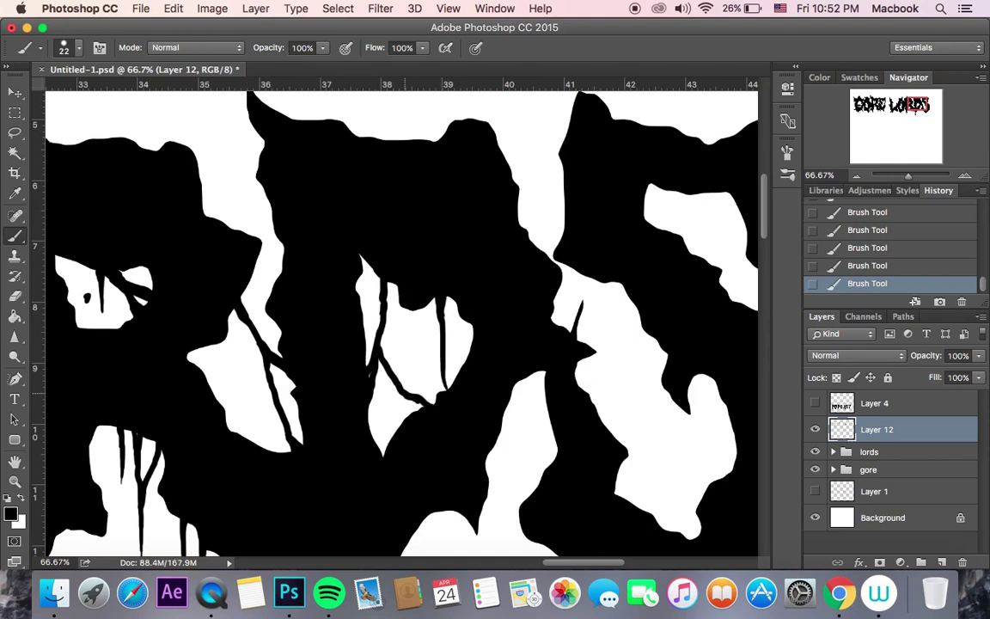
Paint drips beneath the lower left and bottom tip of the S in LORDS, and strands bridging the D and S
scroll(402, 322, down, 11)
scroll(401, 322, right, 7)
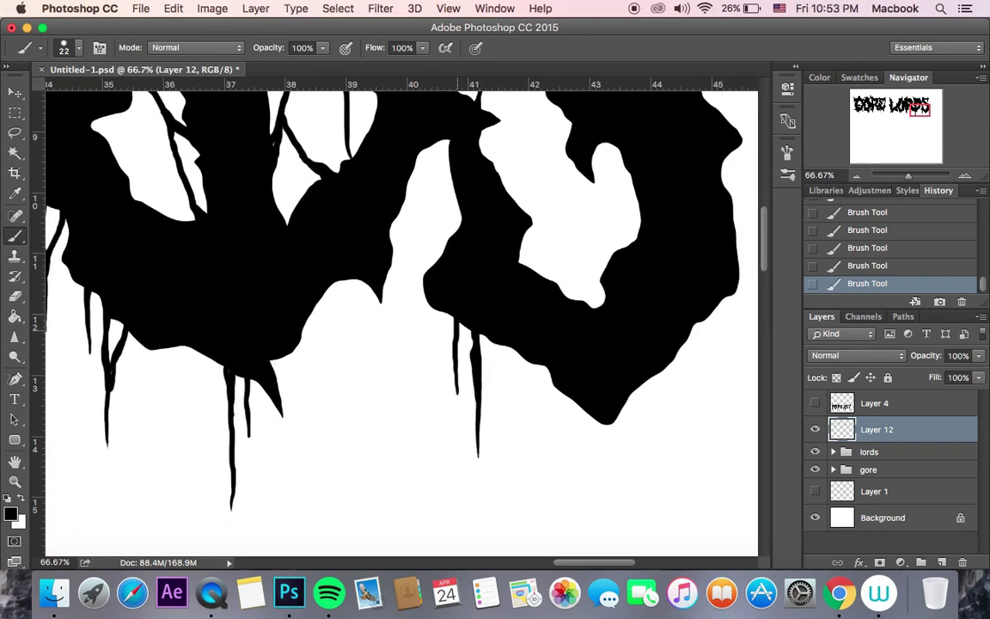
scroll(402, 322, right, 3)
drag(508, 436, 507, 523)
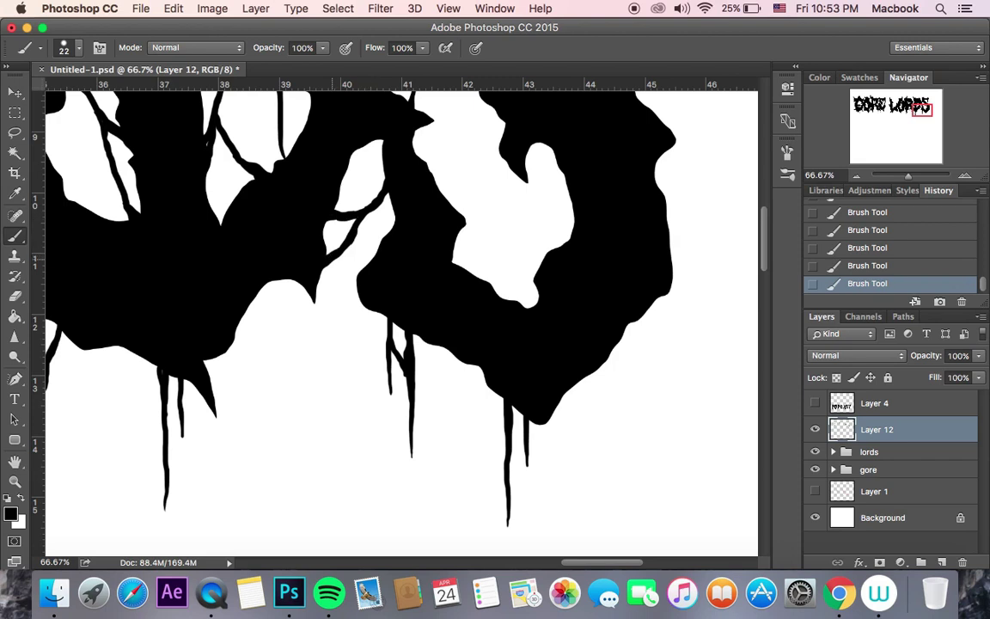
Paint drips beneath the lower right curve of the S in LORDS and strands inside its middle openings
scroll(401, 322, right, 7)
drag(475, 344, 474, 455)
scroll(401, 322, up, 5)
drag(333, 237, 334, 301)
key(super+s)
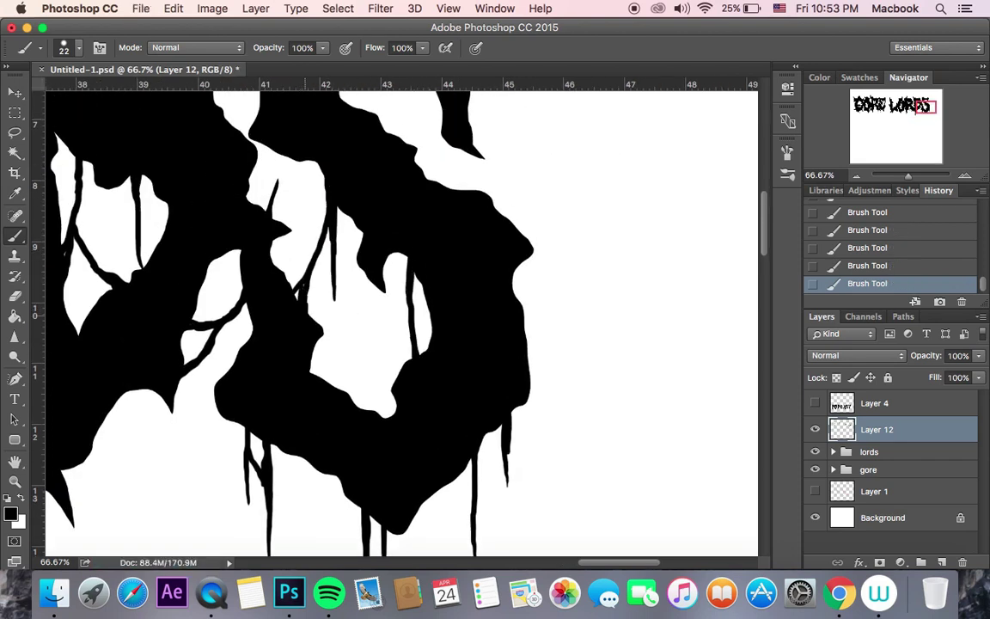
Paint strands inside the S's top opening and between the upper parts of the O, R, D and S in LORDS
scroll(258, 275, up, 9)
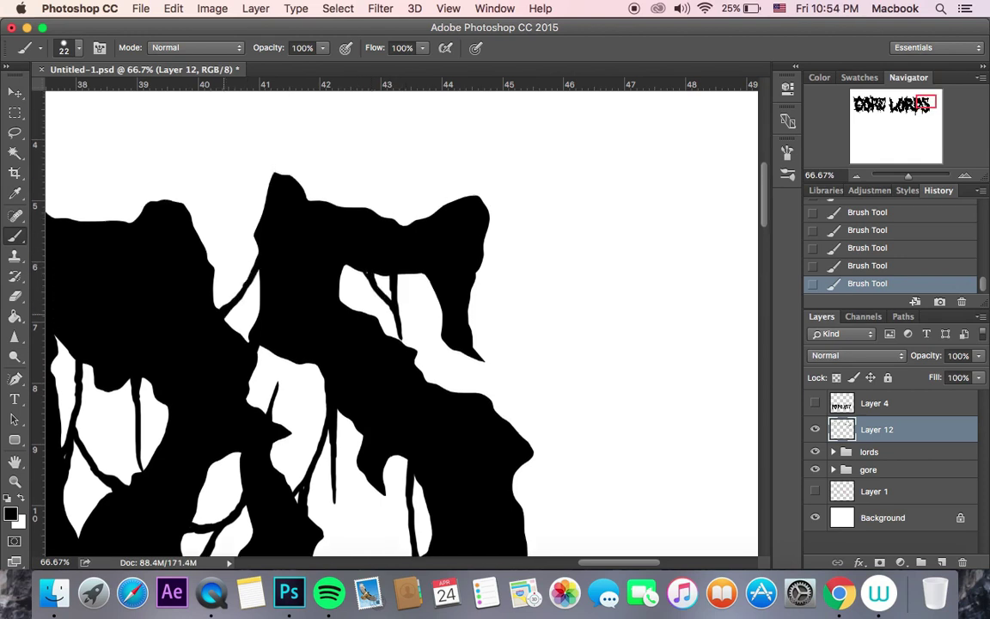
scroll(401, 322, left, 20)
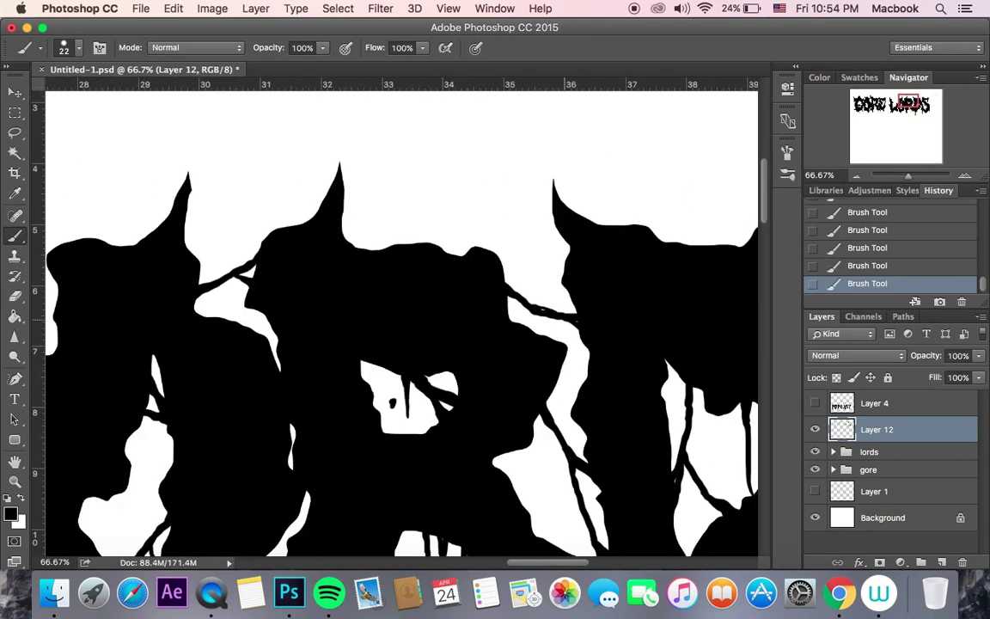
Paint small black drops around and inside the G and O of GORE and in the gap between the O and R
key(super+minus)
key(super+minus)
key(super+minus)
key(super+minus)
key(super+minus)
key(super+minus)
key(super+minus)
key(super+plus)
key(super+plus)
key(super+plus)
key(super+plus)
key(super+plus)
key(super+plus)
scroll(430, 268, up, 18)
scroll(429, 268, left, 19)
scroll(429, 268, left, 13)
key(super+plus)
scroll(401, 322, up, 11)
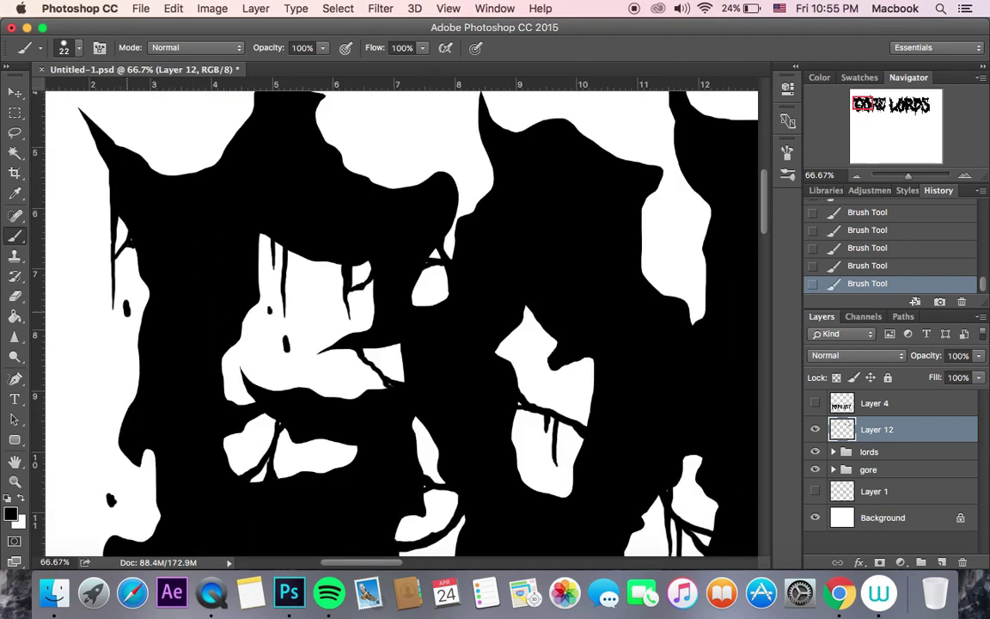
scroll(401, 322, right, 10)
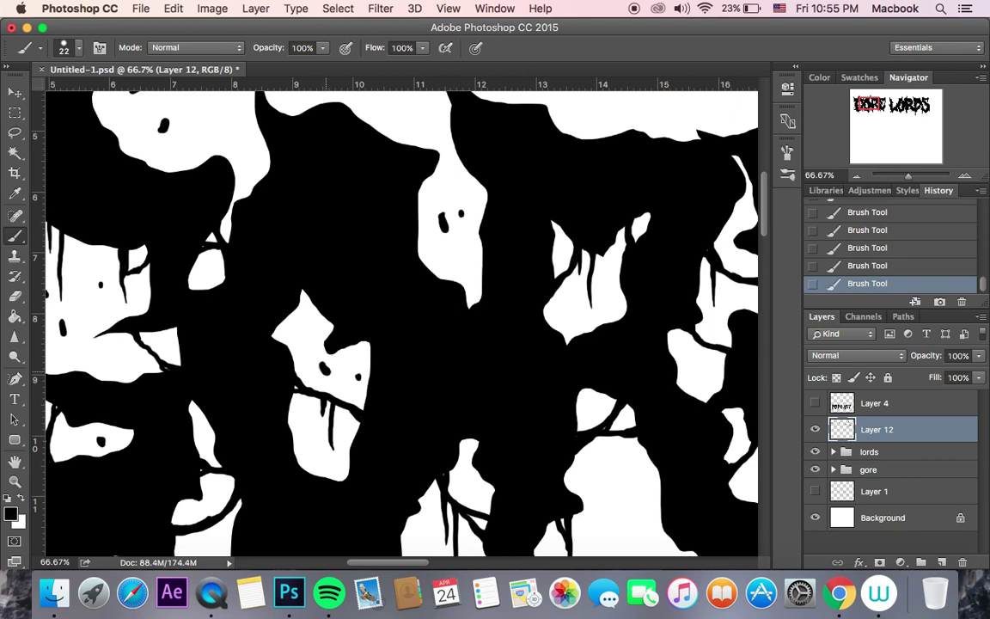
Paint small black drops beneath the drips of the G, O and R in GORE and above the tops of those letters
scroll(401, 323, down, 7)
scroll(402, 322, right, 18)
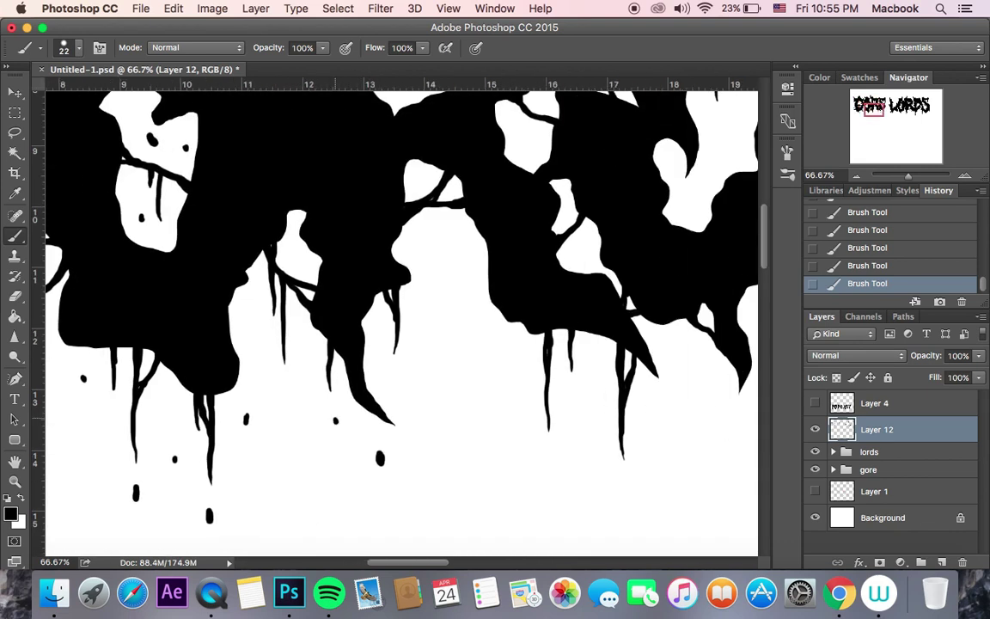
scroll(401, 322, up, 15)
scroll(401, 322, left, 10)
scroll(401, 331, left, 4)
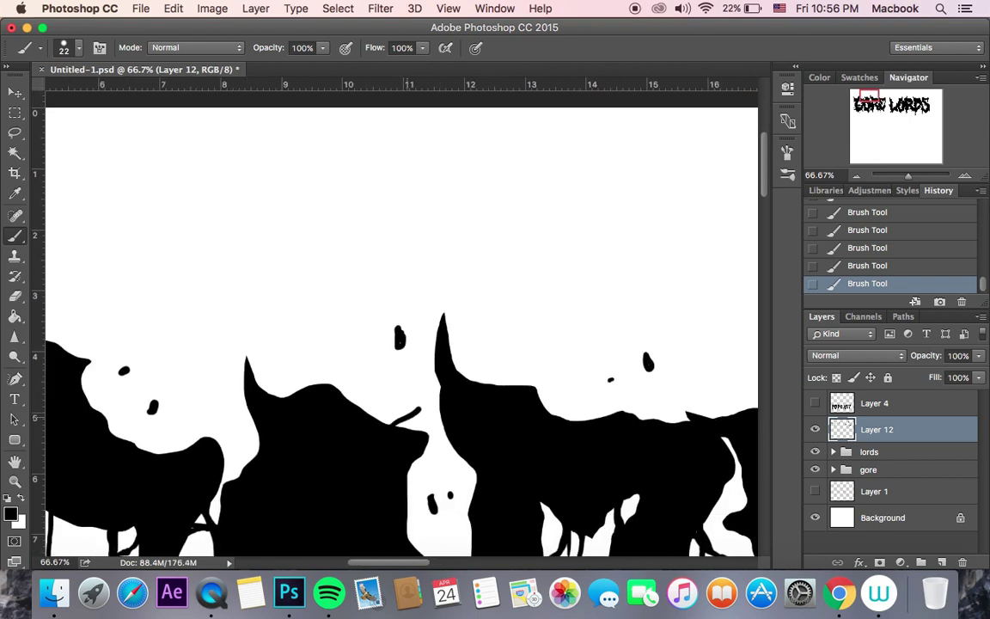
Paint small black drops around the E of GORE and around and beneath the L of LORDS
scroll(401, 322, right, 20)
scroll(402, 323, down, 5)
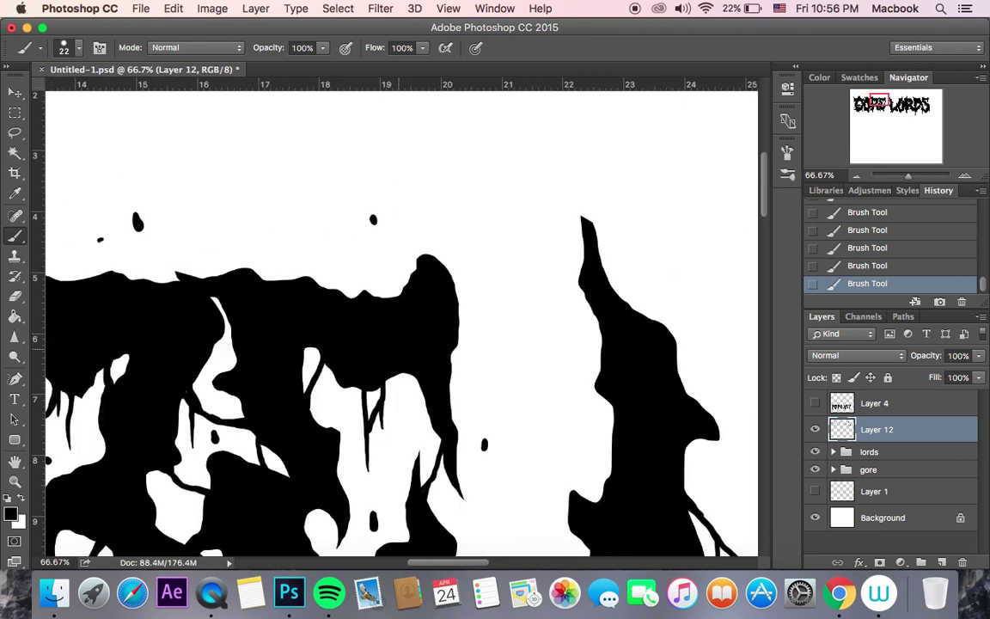
scroll(401, 323, right, 10)
scroll(401, 322, up, 8)
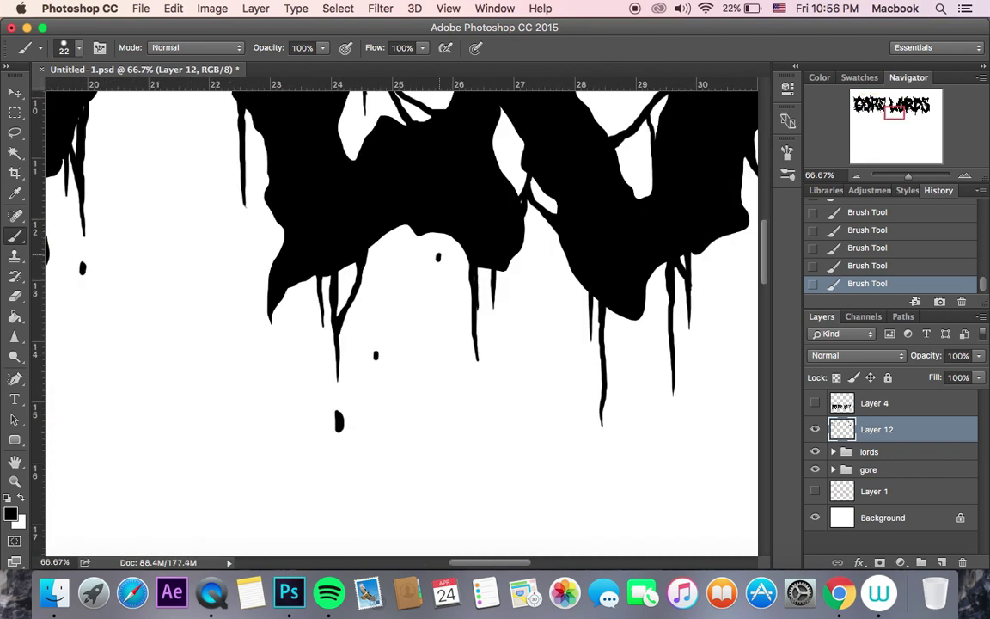
Paint small black drops beneath the O, R and D of LORDS and in the gap between the D and S
scroll(401, 322, right, 5)
scroll(401, 322, right, 20)
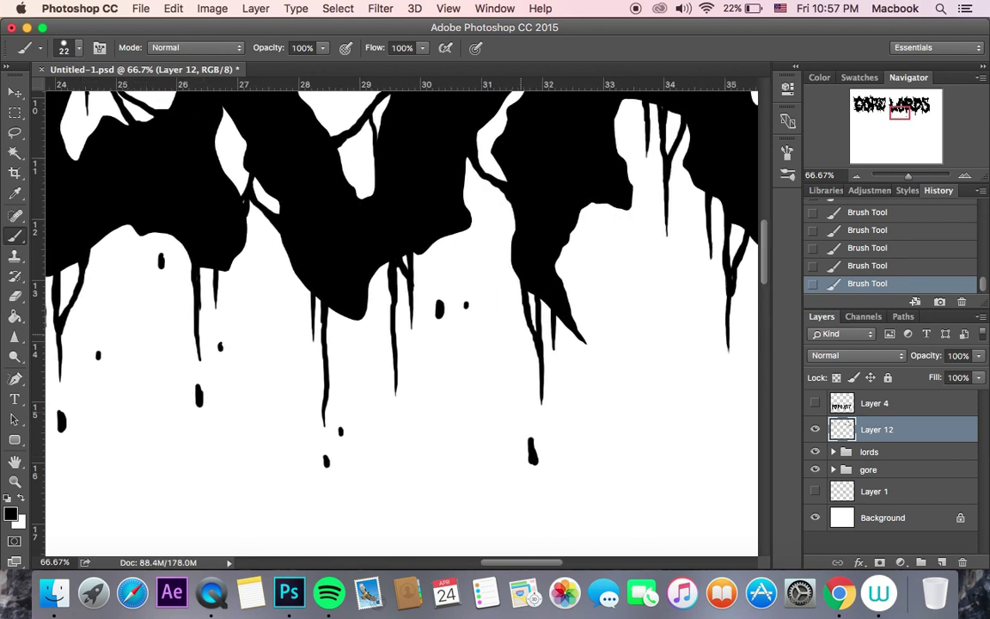
scroll(401, 322, right, 12)
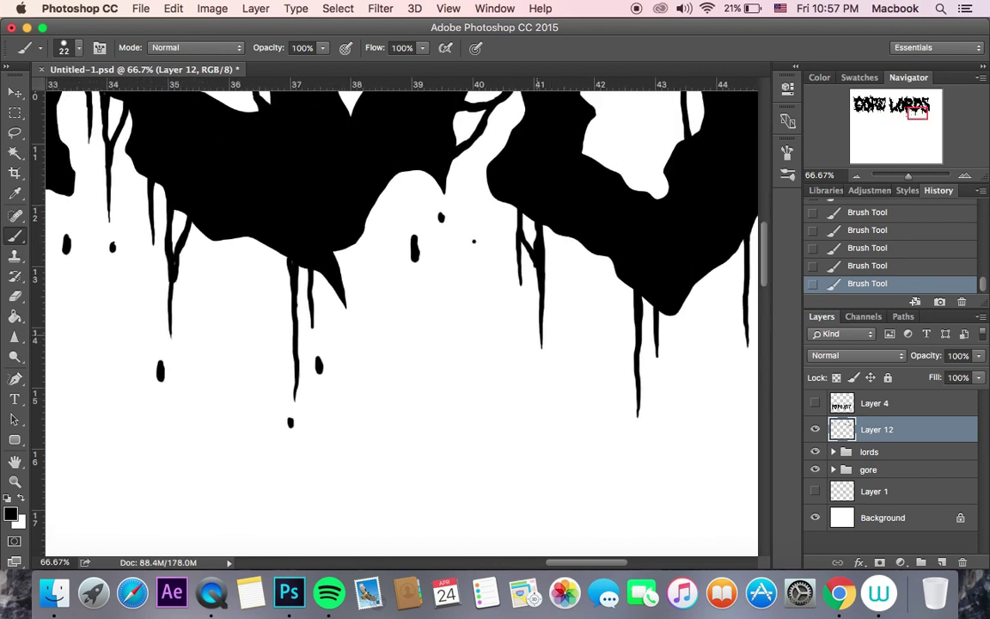
Paint small black drops inside and beside the S of LORDS and above the tops of the word's letters
scroll(401, 322, up, 8)
scroll(401, 322, up, 5)
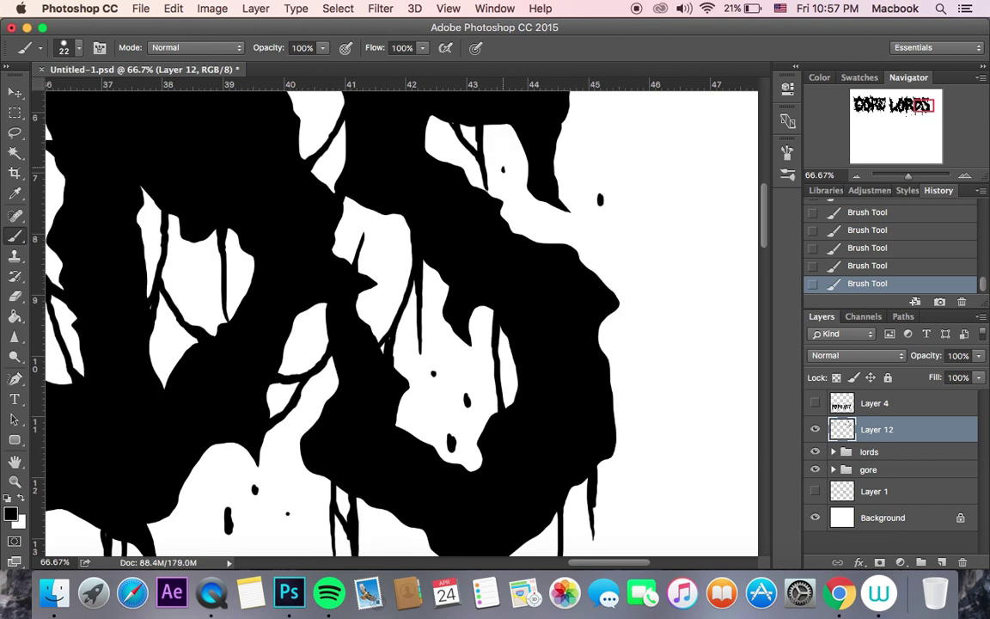
scroll(402, 322, up, 15)
scroll(401, 322, down, 5)
scroll(401, 323, left, 10)
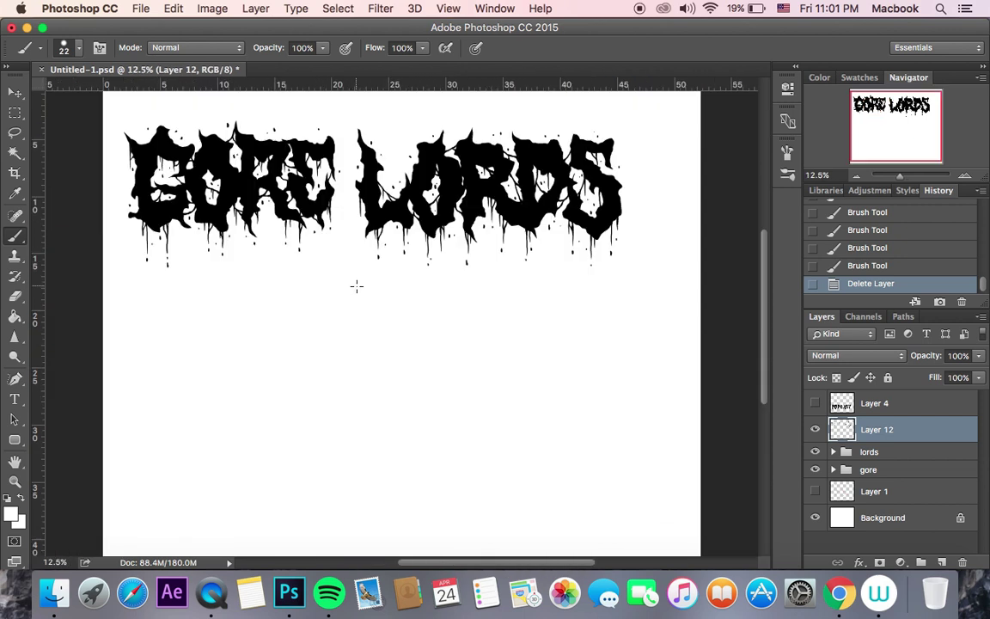
Add a new empty layer above Layer 12
drag(357, 283, 324, 203)
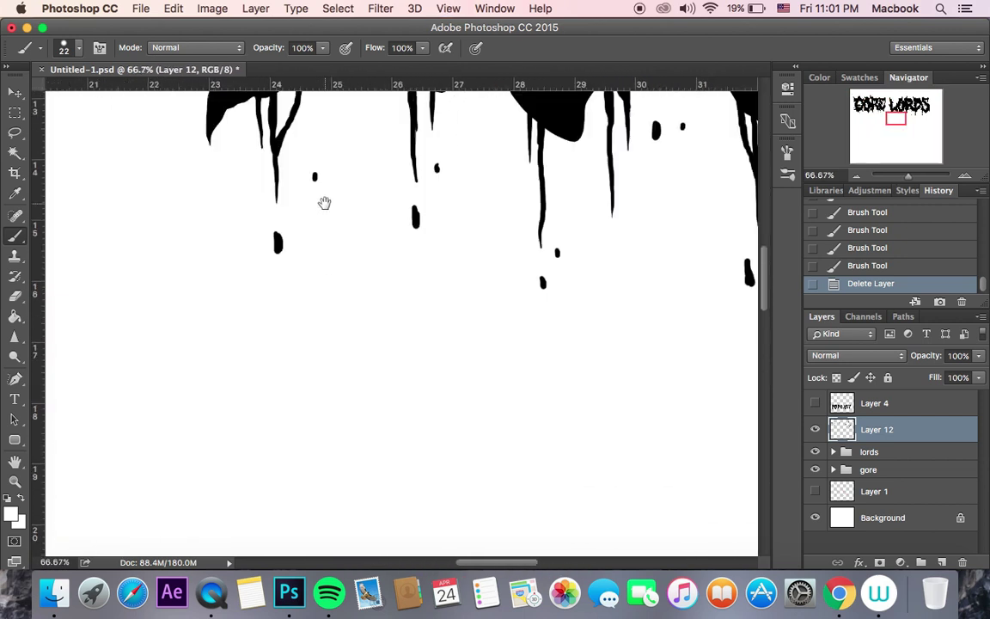
scroll(324, 203, left, 11)
scroll(324, 203, down, 4)
key(super+minus)
key(super+shift+alt+n)
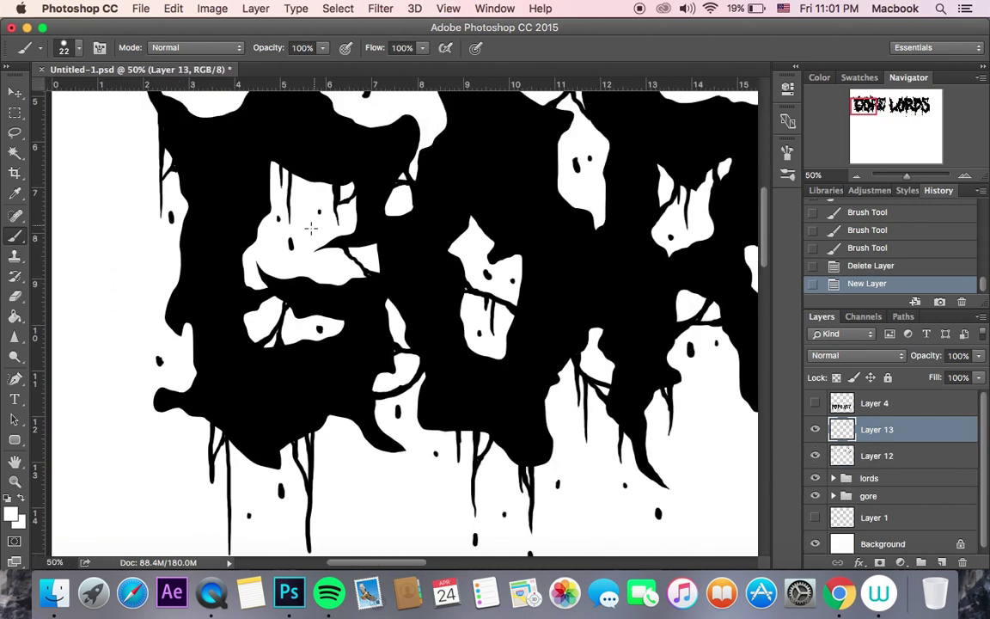
Paint small white spots on the black body of the G in GORE
drag(204, 361, 207, 369)
drag(233, 268, 234, 279)
click(250, 202)
drag(204, 128, 215, 132)
drag(351, 222, 351, 229)
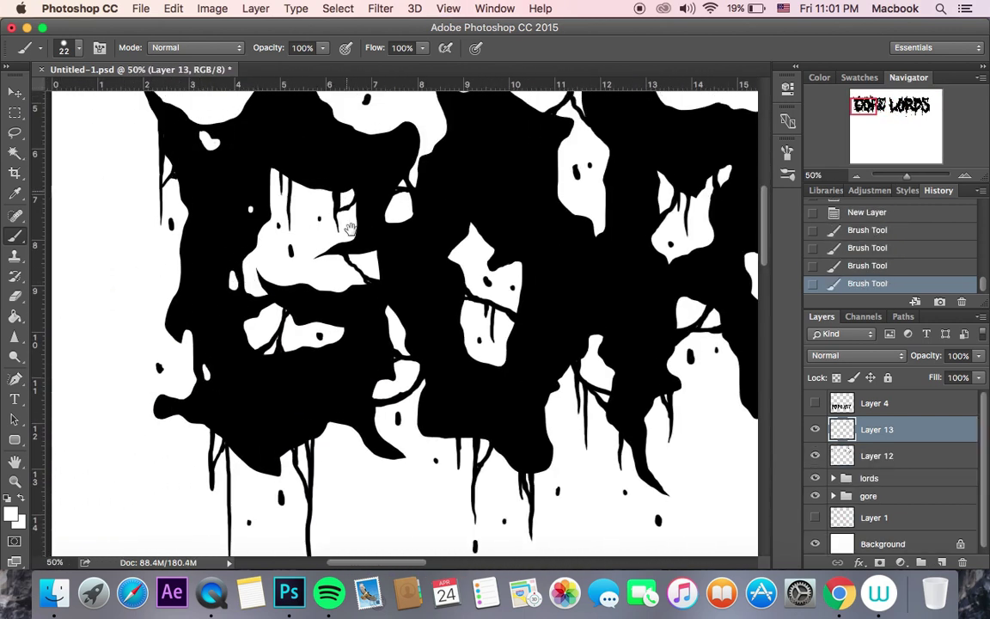
key(super+z)
click(382, 141)
click(349, 343)
scroll(346, 404, right, 5)
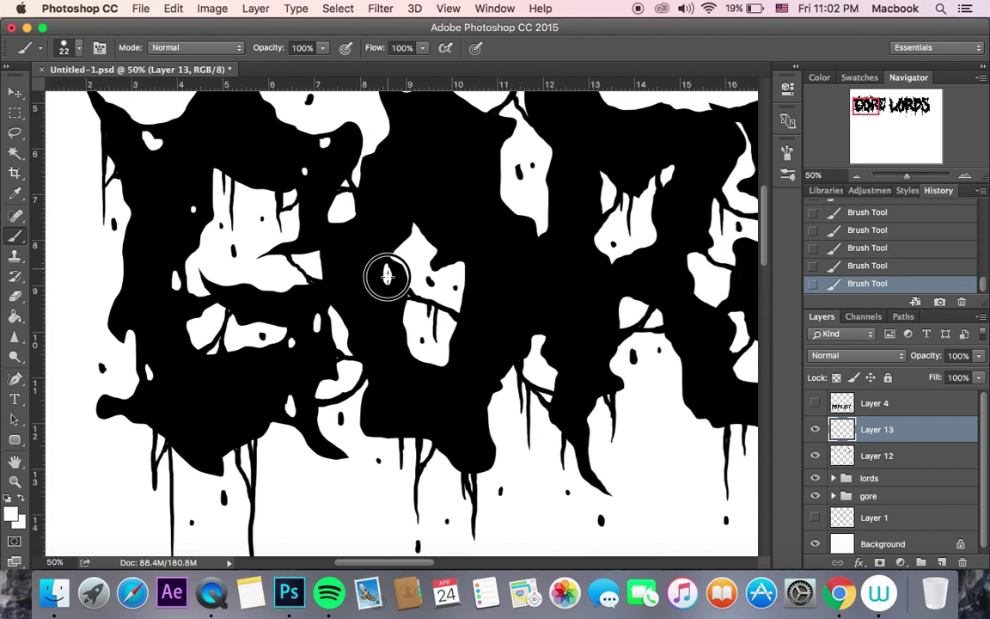
Paint small white spots around the O of GORE and where it meets the R
click(351, 321)
key(super+plus)
click(412, 402)
click(395, 401)
click(400, 437)
click(449, 290)
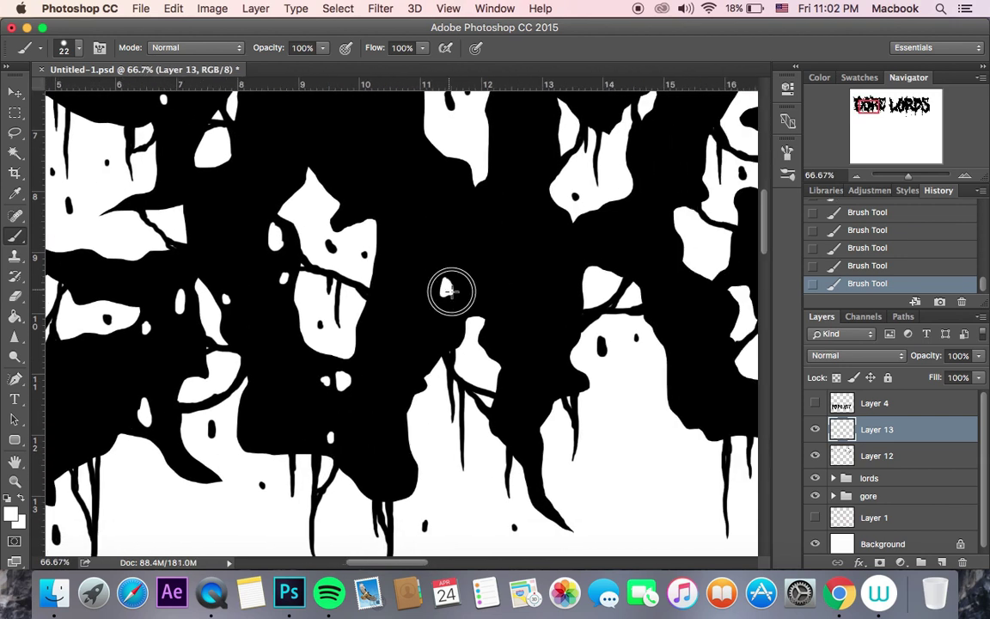
click(464, 304)
drag(456, 202, 454, 194)
scroll(455, 196, up, 5)
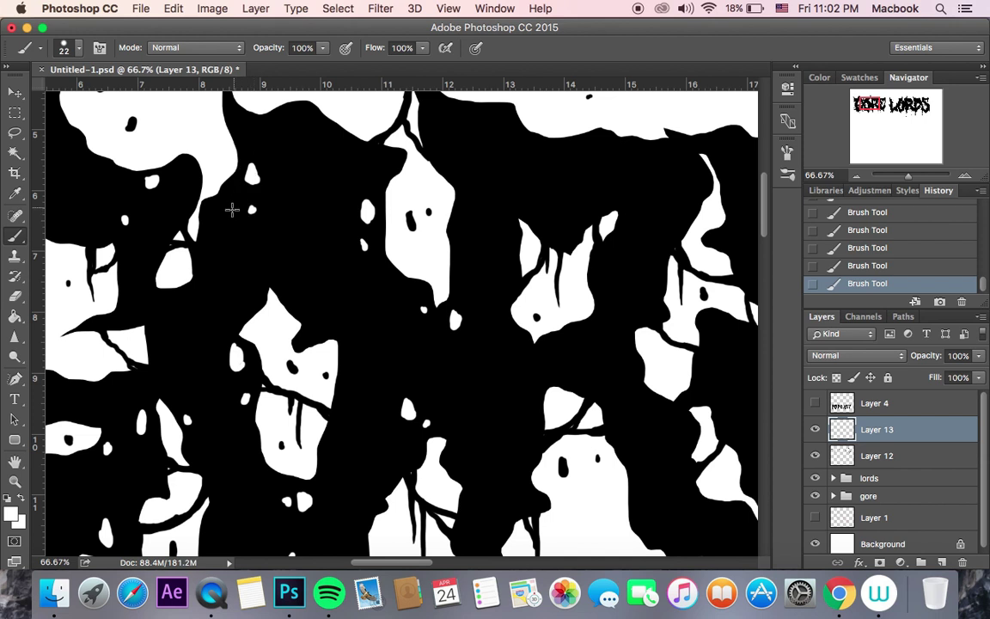
Paint small white spots on the R and E of GORE
scroll(380, 163, right, 10)
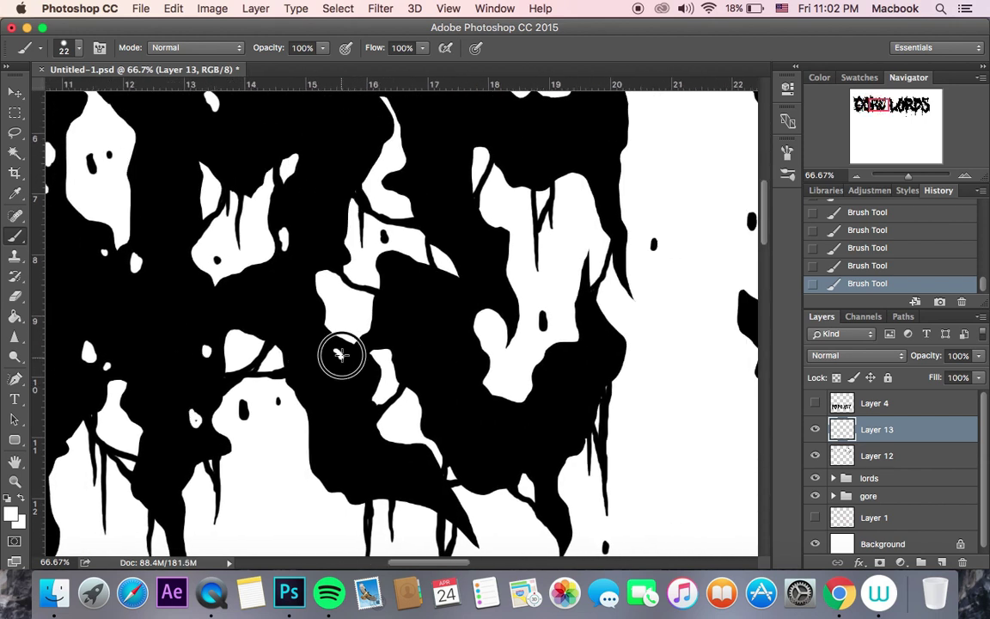
scroll(333, 463, right, 10)
scroll(457, 265, up, 5)
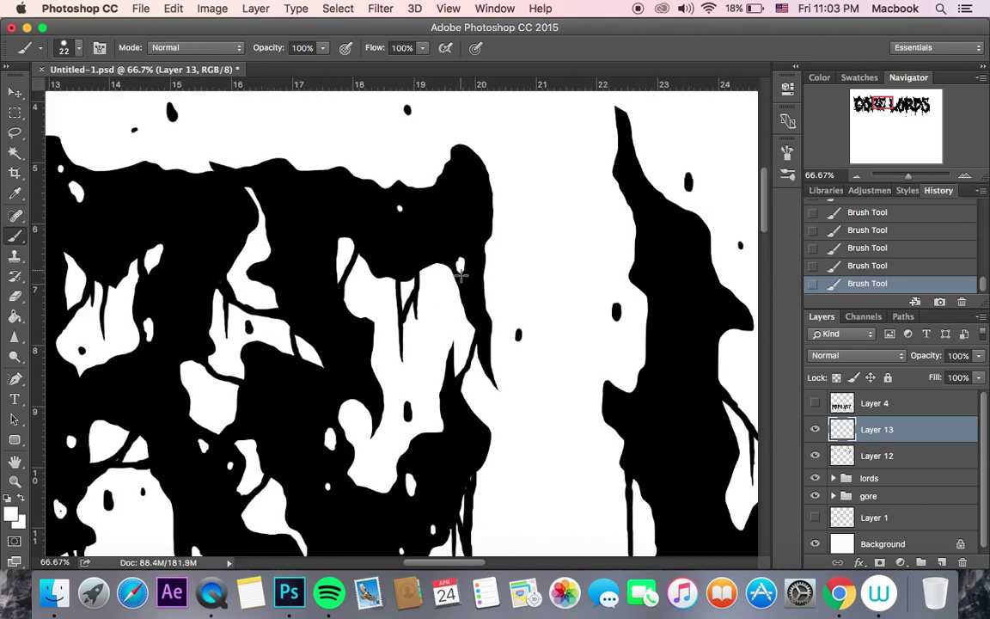
Paint small white spots along the stem and foot of the L in LORDS
scroll(296, 251, right, 10)
key(super+minus)
key(super+minus)
key(super+minus)
key(super+plus)
key(super+plus)
key(super+plus)
click(307, 214)
drag(265, 259, 267, 269)
scroll(327, 380, down, 5)
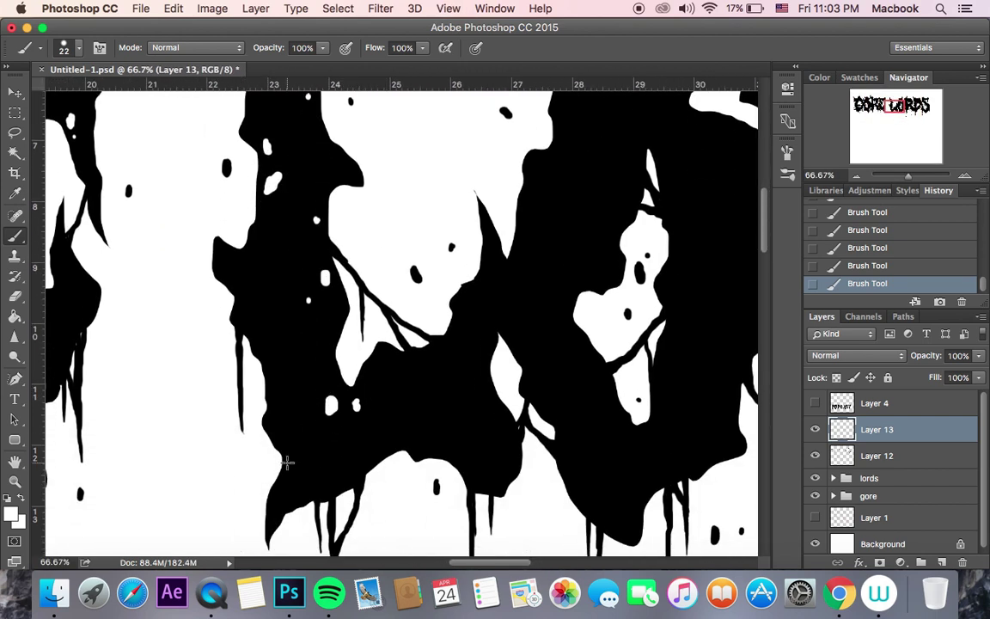
Paint small white spots around the O of LORDS and on the upper part of the R
scroll(518, 288, right, 5)
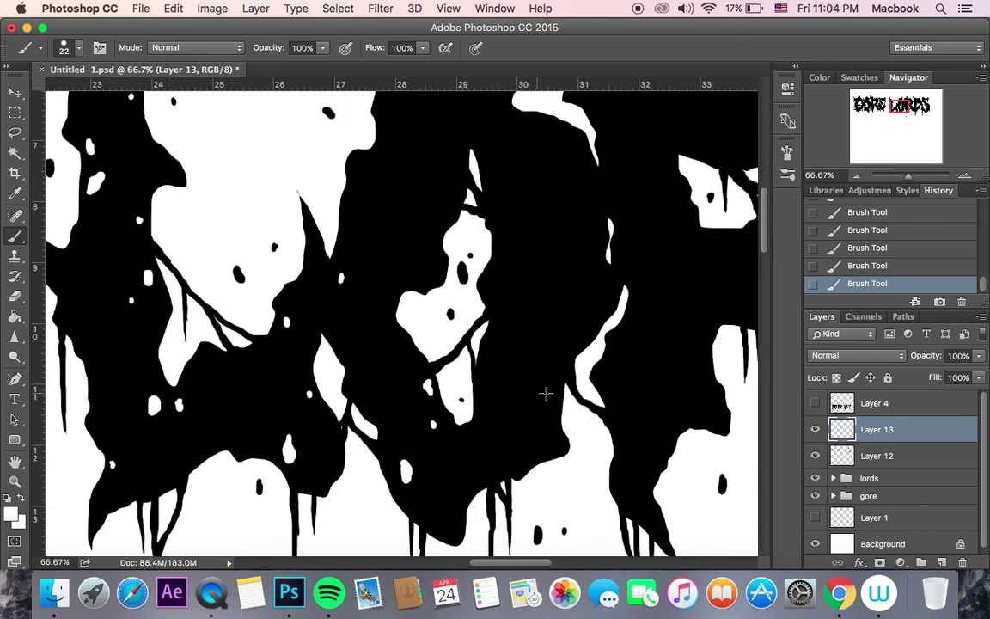
mouse_move(589, 222)
mouse_down()
mouse_move(592, 240)
mouse_move(429, 208)
mouse_move(414, 241)
mouse_up()
click(598, 289)
scroll(380, 181, right, 3)
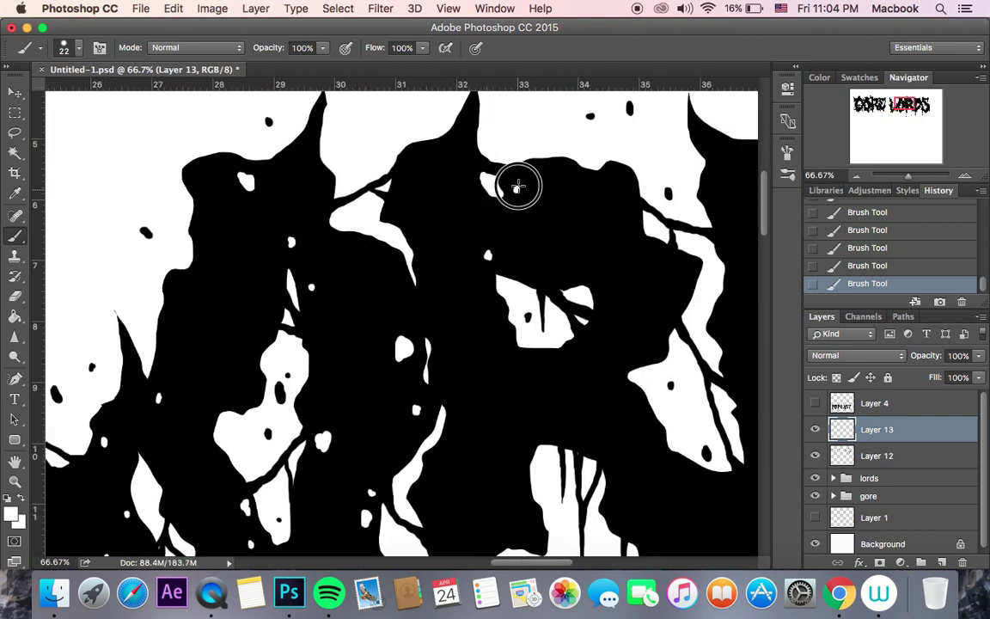
Paint small white spots on the legs of the R in LORDS and the lower part of the D
scroll(519, 192, down, 4)
scroll(537, 371, right, 3)
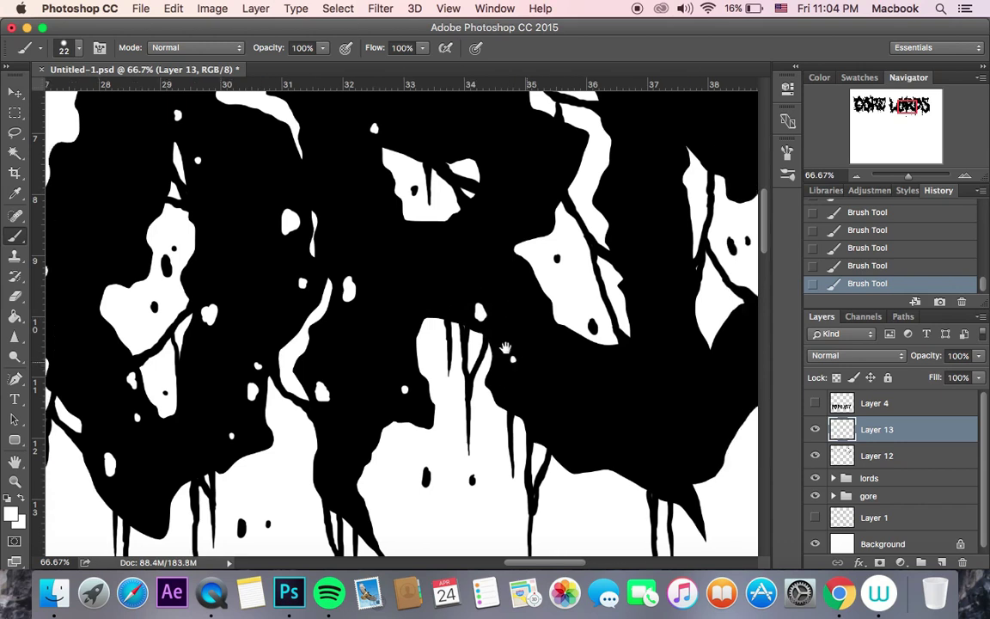
scroll(505, 348, down, 1)
scroll(505, 348, right, 3)
scroll(564, 321, right, 2)
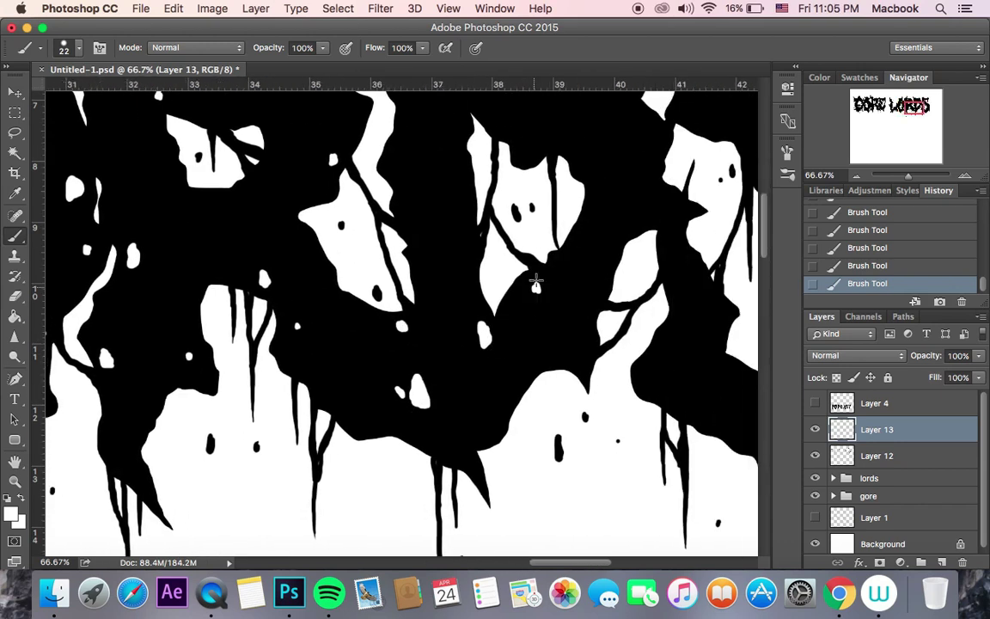
Paint small white spots on the upper part of the D in LORDS and along the whole S
scroll(609, 226, up, 3)
scroll(546, 281, right, 4)
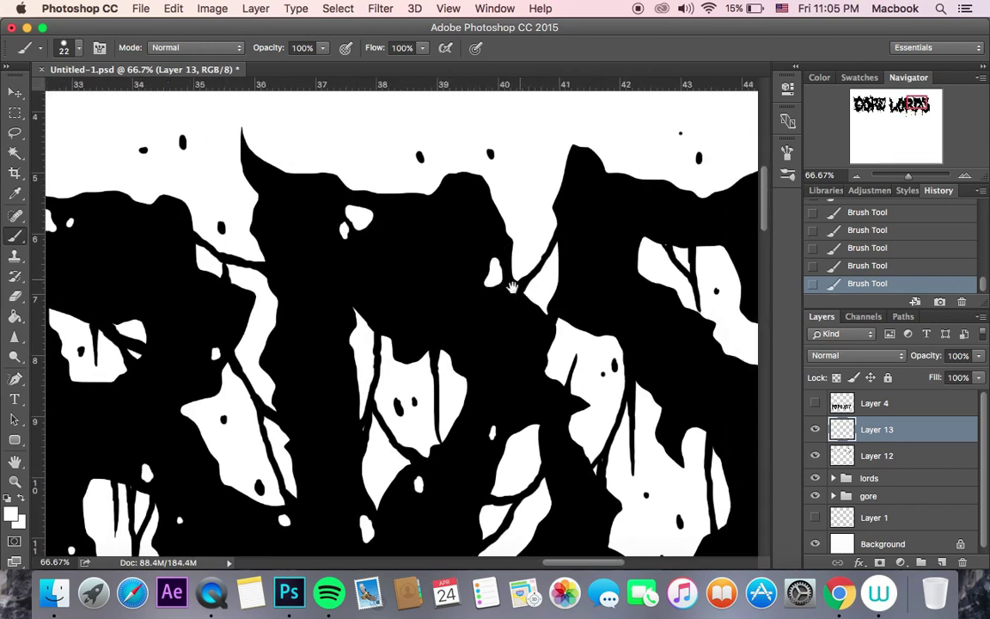
scroll(531, 269, right, 2)
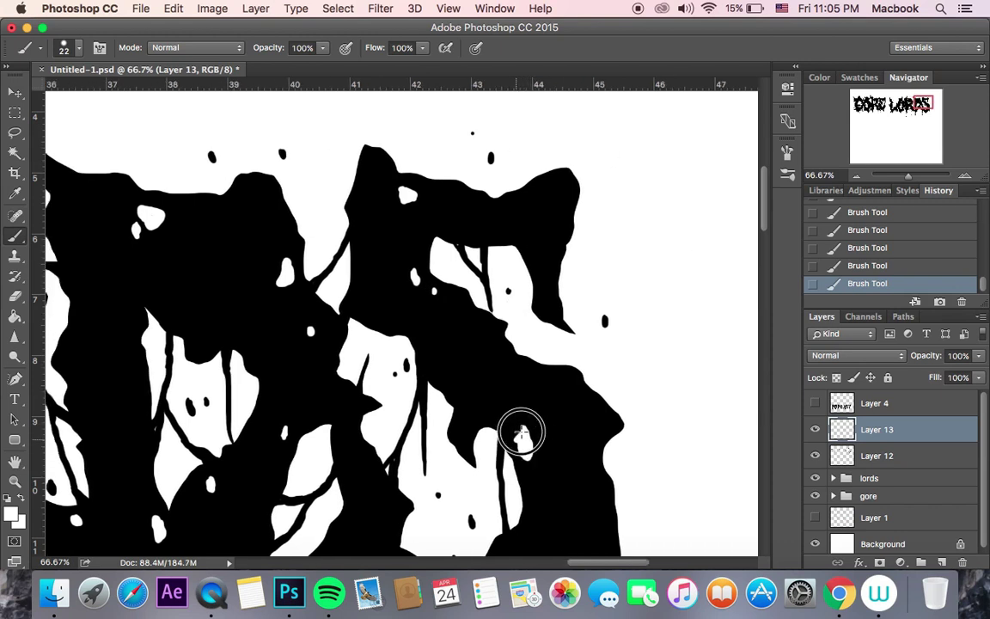
scroll(521, 434, down, 3)
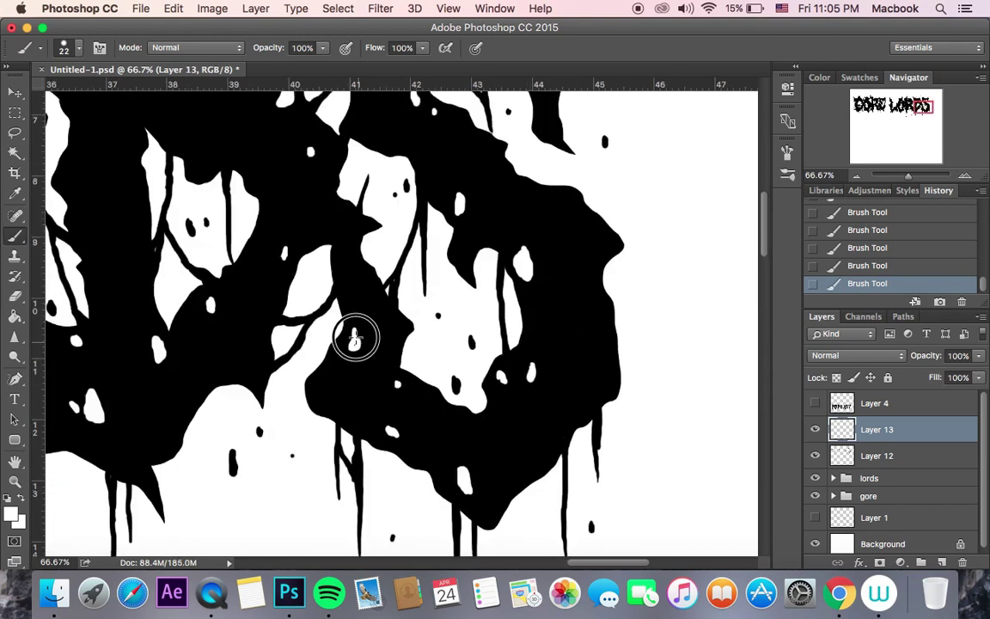
Cut the letters ODCAST from Layer 4 onto their own layer and move them left until the O meets the P
key(super+minus)
key(super+minus)
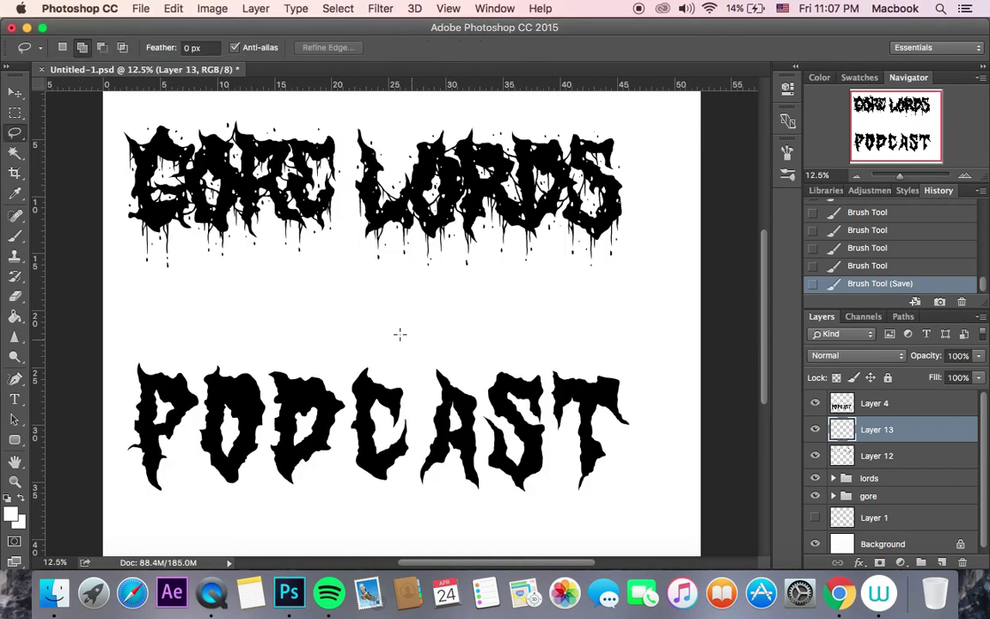
key(super+plus)
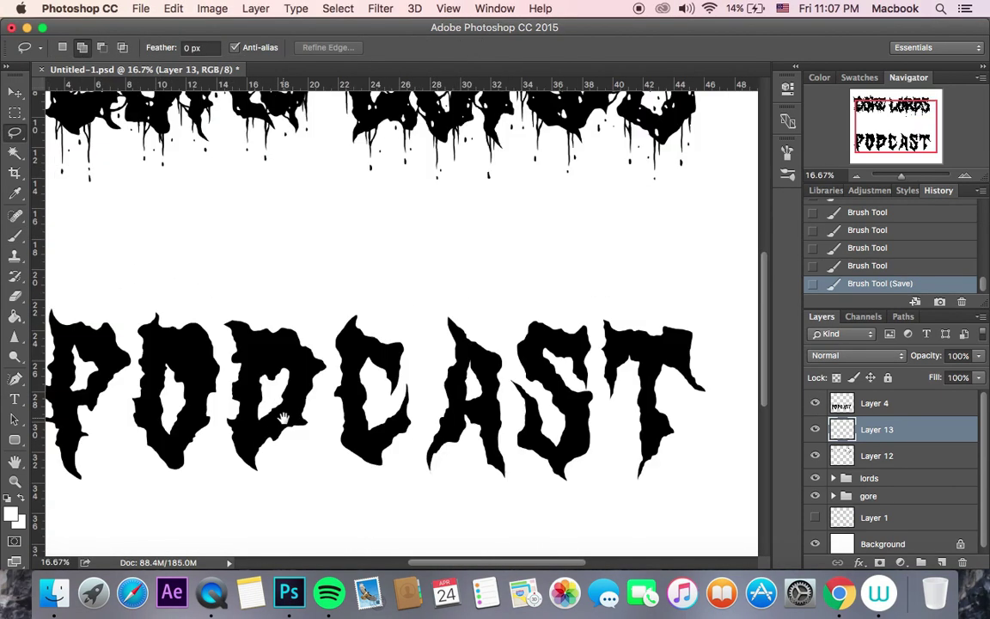
scroll(191, 254, left, 1)
mouse_move(159, 244)
mouse_down()
mouse_move(365, 475)
mouse_move(165, 228)
mouse_up()
click(844, 403)
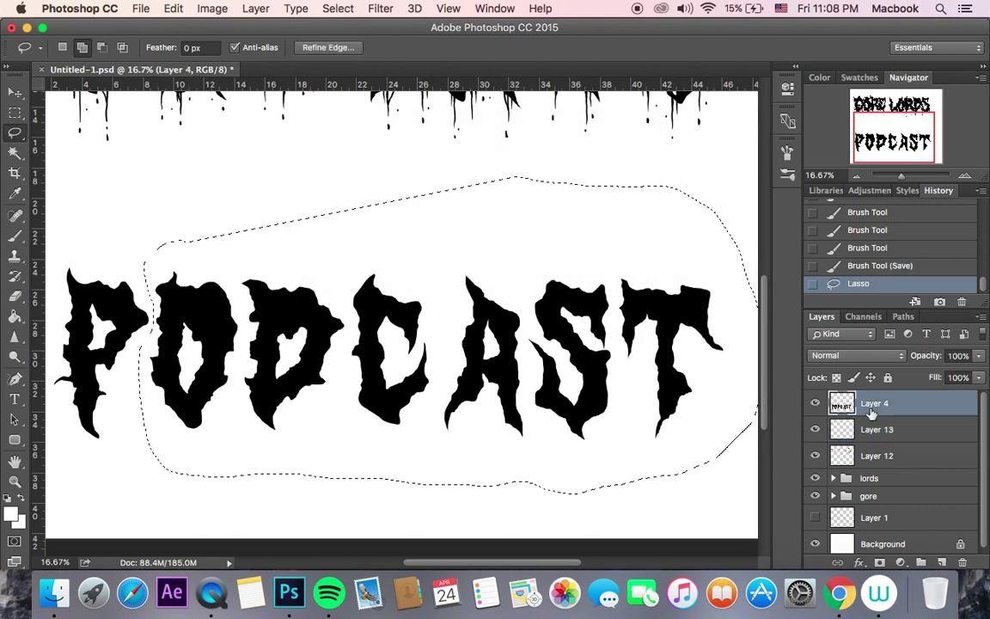
key(super+shift+j)
key(v)
key(shift+Left)
key(shift+Left)
key(shift+Left)
Cut the letters DCAST onto their own layer and move them left against the O
key(l)
mouse_move(219, 232)
mouse_down()
mouse_move(221, 342)
mouse_move(222, 234)
mouse_up()
key(super+shift+j)
key(v)
drag(393, 375, 376, 376)
key(shift+Left)
key(shift+Left)
Cut the letters CAST onto their own layer and save the document
key(l)
drag(309, 243, 311, 245)
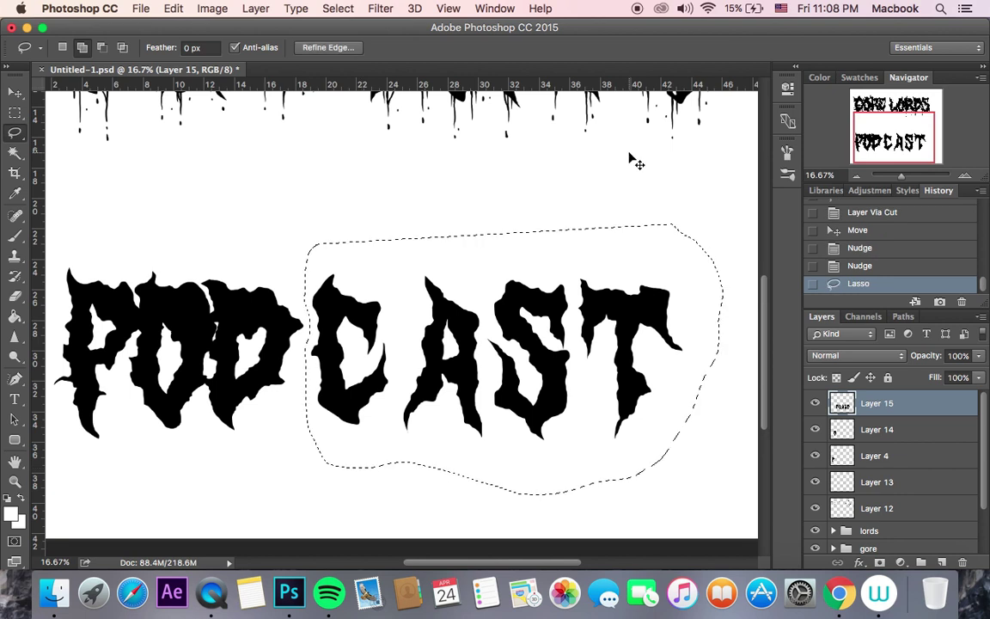
key(super+shift+j)
key(v)
scroll(403, 365, right, 2)
scroll(403, 365, left, 5)
key(super)
key(super+s)
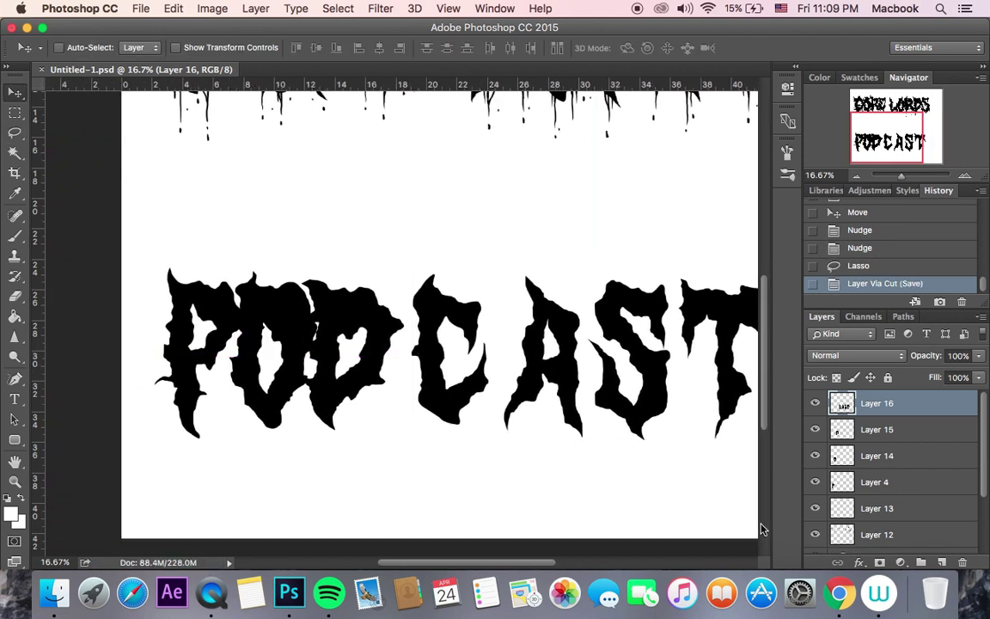
Move the CAST layer left until the C meets the D
scroll(379, 322, right, 4)
key(l)
key(v)
drag(411, 391, 393, 391)
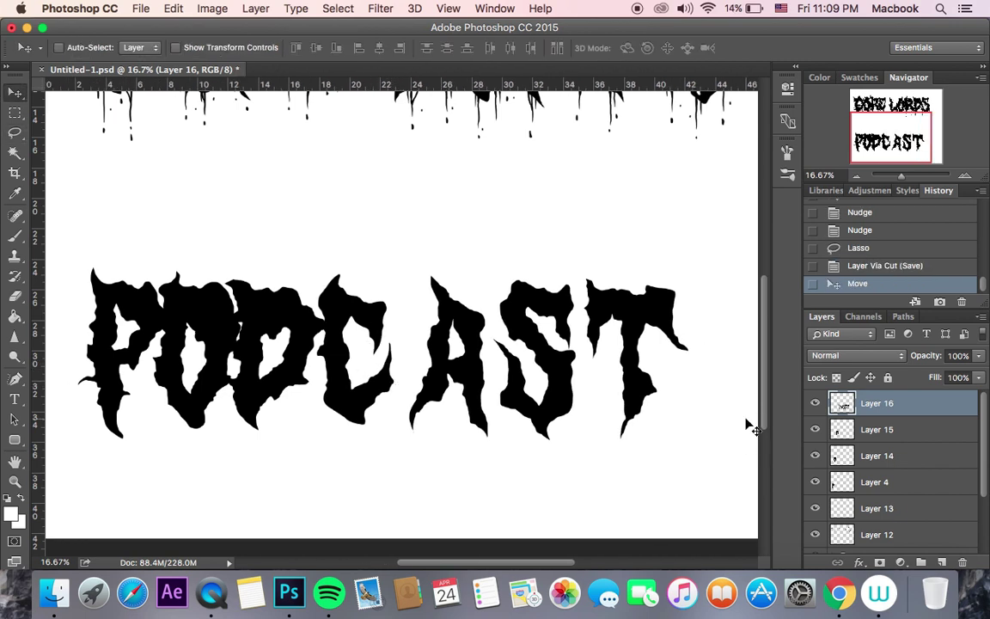
key(shift+Left)
key(shift+Left)
key(shift+Left)
Cut the letters AST onto their own layer and move them left against the C
key(l)
mouse_move(453, 250)
mouse_down()
mouse_move(402, 324)
mouse_move(456, 248)
mouse_up()
key(v)
key(super+shift+j)
drag(472, 380, 440, 379)
key(shift+Left)
key(shift+Left)
Cut the letters ST onto their own layer and move them left against the A
key(l)
mouse_move(456, 248)
mouse_down()
mouse_move(689, 416)
mouse_move(482, 247)
mouse_up()
key(v)
key(super+shift+j)
drag(530, 367, 509, 367)
key(shift+Left)
key(shift+Left)
Cut the T onto its own layer and position it tightly beside the S
key(l)
drag(513, 243, 516, 243)
key(super+shift+j)
key(v)
drag(564, 358, 542, 357)
key(shift+Right)
key(shift+Right)
key(shift+Right)
key(shift+Right)
key(shift+Right)
Group all the PODCAST letter layers and add a new empty layer above the group
drag(984, 414, 984, 461)
shift+click(935, 453)
key(super+g)
key(super+shift+alt+n)
Paint thin black drips with the Brush beneath the foot and both side spurs of the P in PODCAST
key(b)
key(super+plus)
key(super+plus)
drag(95, 336, 372, 330)
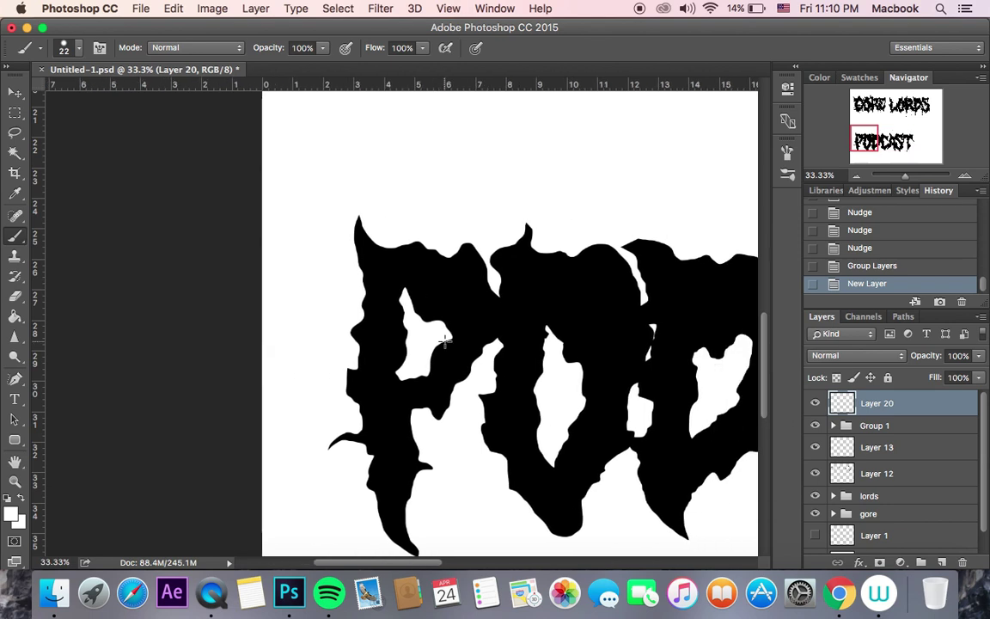
scroll(415, 282, down, 3)
scroll(282, 185, down, 1)
key(super+plus)
scroll(378, 430, down, 10)
drag(365, 516, 361, 333)
drag(378, 454, 372, 370)
drag(373, 422, 369, 357)
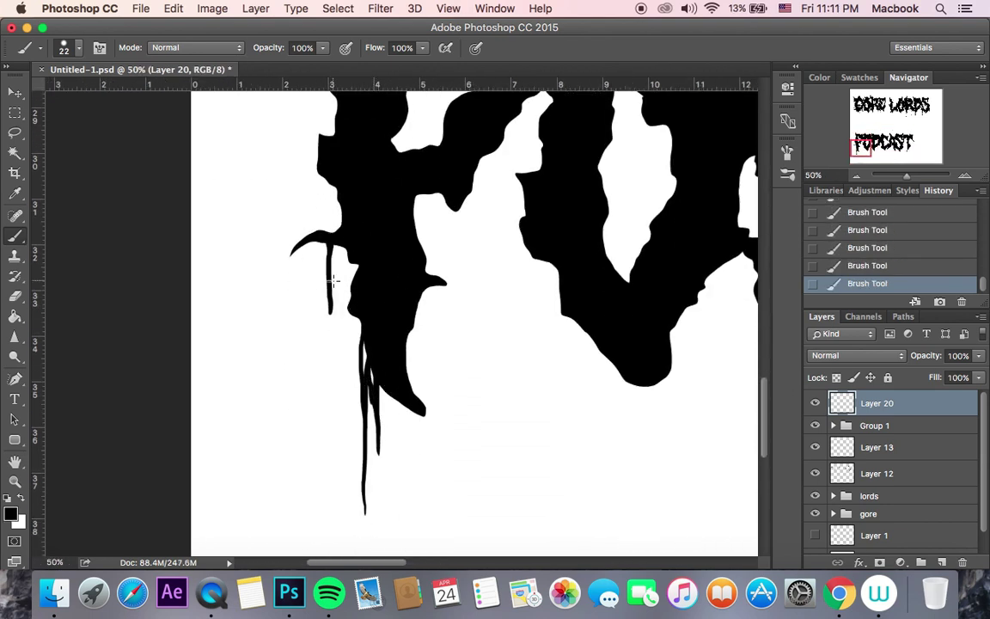
drag(430, 282, 430, 279)
Paint black drips beneath the O in PODCAST and strands linking it to the neighbouring P and D
scroll(455, 327, right, 5)
drag(530, 470, 530, 330)
drag(517, 379, 518, 310)
scroll(516, 318, right, 4)
drag(485, 389, 497, 341)
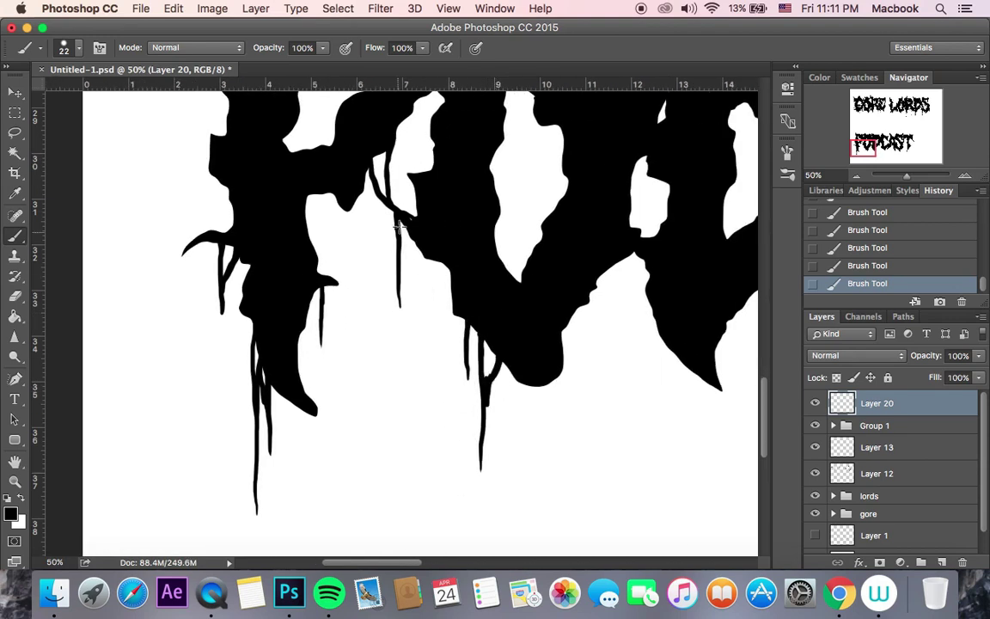
scroll(449, 311, right, 3)
mouse_move(457, 404)
mouse_down()
mouse_move(479, 271)
mouse_move(507, 327)
mouse_up()
scroll(517, 306, right, 1)
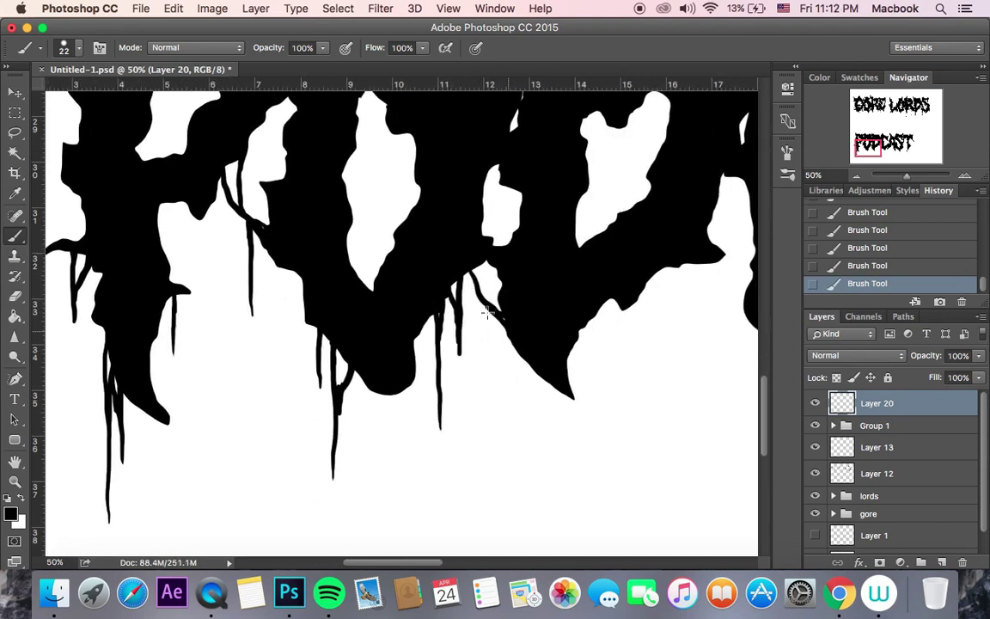
Paint black drips of varying length beneath the D and the C in PODCAST
scroll(558, 365, right, 3)
drag(566, 415, 564, 295)
drag(504, 267, 385, 271)
drag(562, 464, 559, 324)
mouse_move(579, 419)
mouse_down()
mouse_move(576, 353)
mouse_move(430, 355)
mouse_up()
mouse_move(489, 422)
mouse_down()
mouse_move(488, 386)
mouse_move(472, 413)
mouse_up()
scroll(487, 386, right, 1)
scroll(499, 368, right, 4)
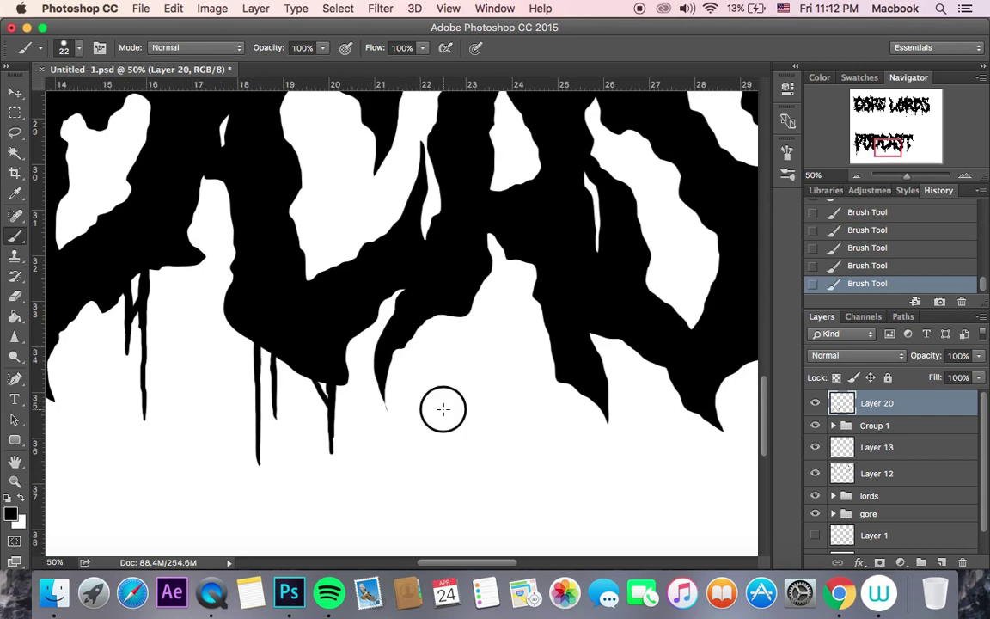
Paint drips under the left leg of the A in PODCAST and a dripping strand between its legs
scroll(458, 318, right, 1)
drag(465, 279, 487, 317)
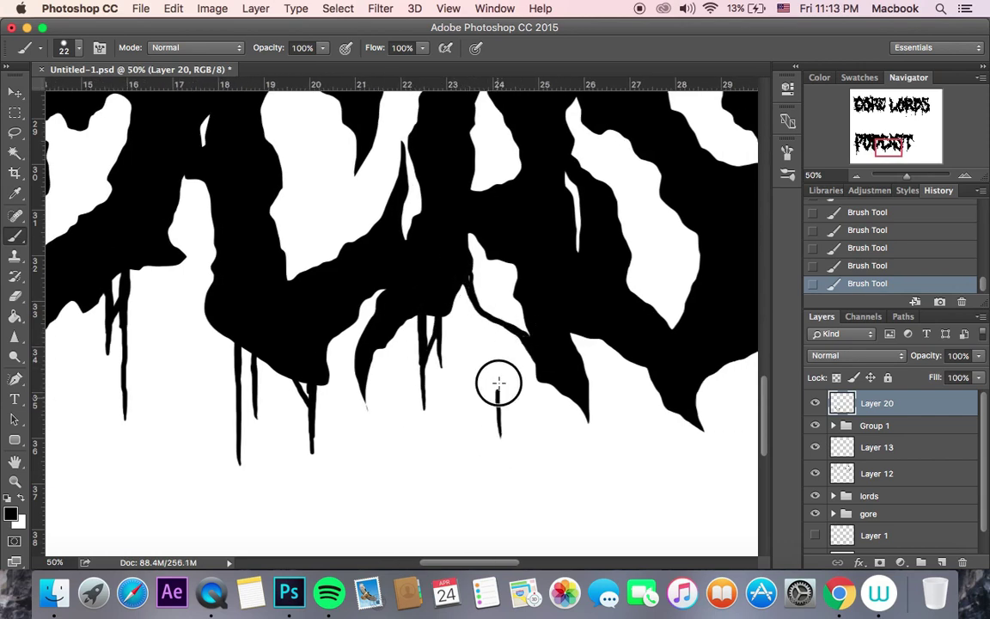
scroll(497, 373, right, 2)
drag(430, 256, 430, 296)
scroll(498, 336, right, 4)
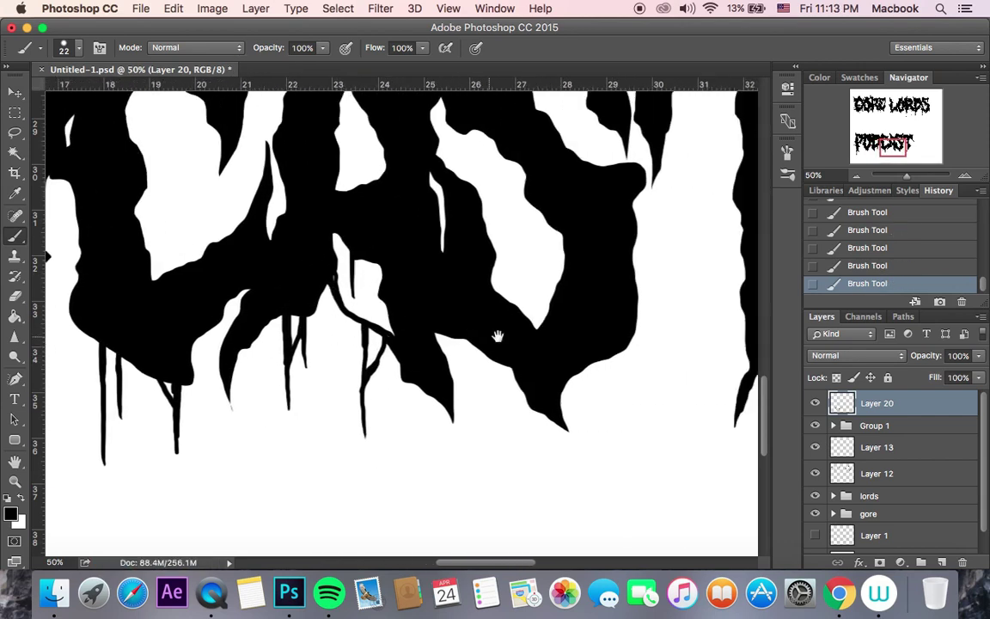
Paint black drips beneath the S and the foot of the T in PODCAST, with a strand joining A and S
drag(455, 370, 449, 367)
scroll(451, 348, right, 4)
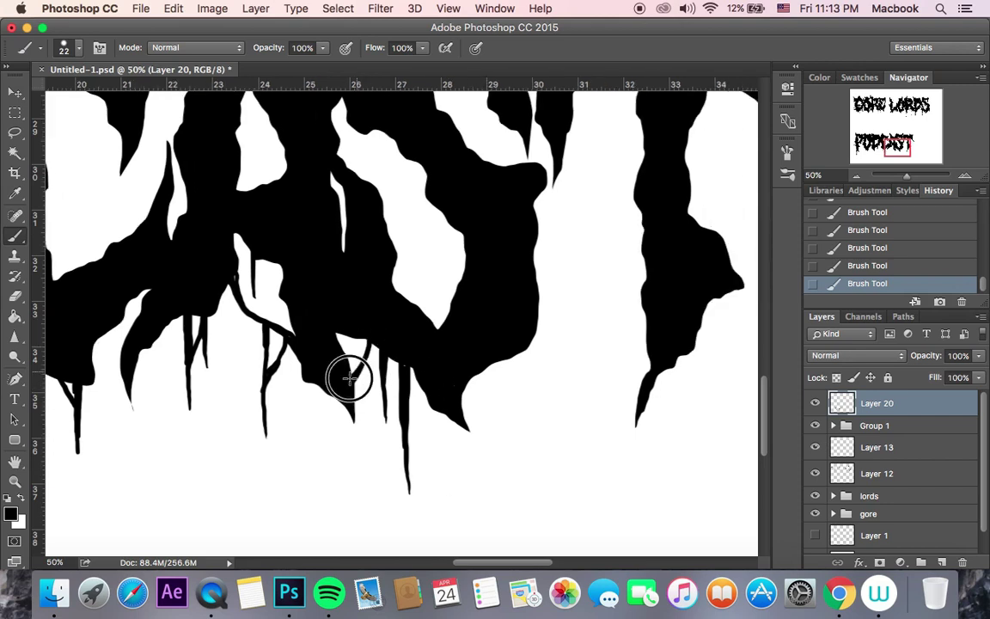
scroll(430, 378, right, 1)
mouse_move(538, 455)
mouse_down()
mouse_move(533, 364)
mouse_move(536, 421)
mouse_up()
Paint drips and a strand under both arms of the T and a thin strand in the gap between S and T
scroll(457, 252, up, 2)
drag(442, 162, 487, 228)
drag(460, 296, 460, 276)
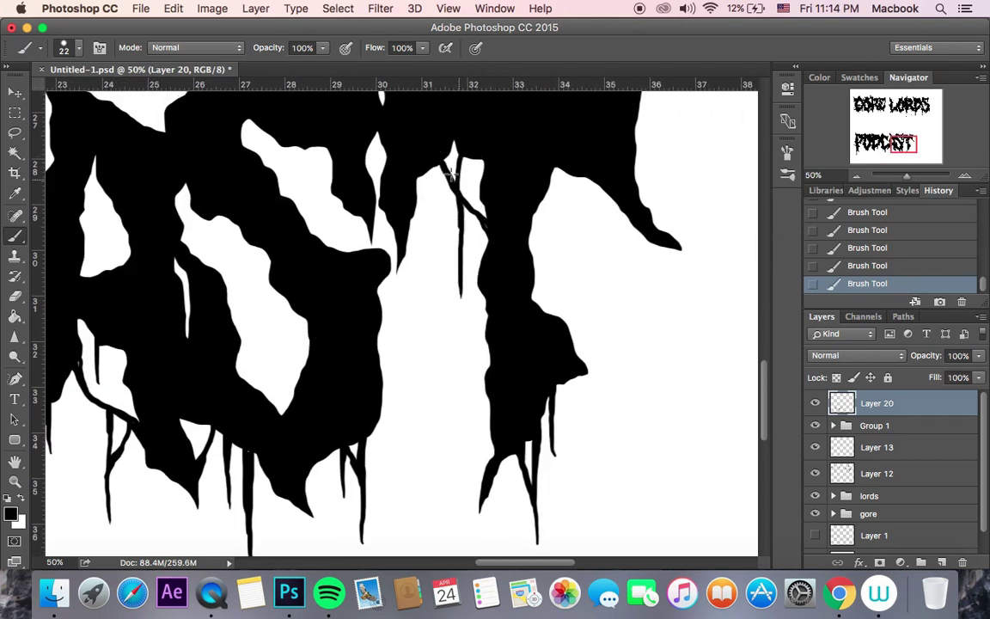
drag(380, 170, 386, 198)
scroll(526, 263, right, 2)
drag(534, 280, 535, 179)
drag(542, 182, 535, 230)
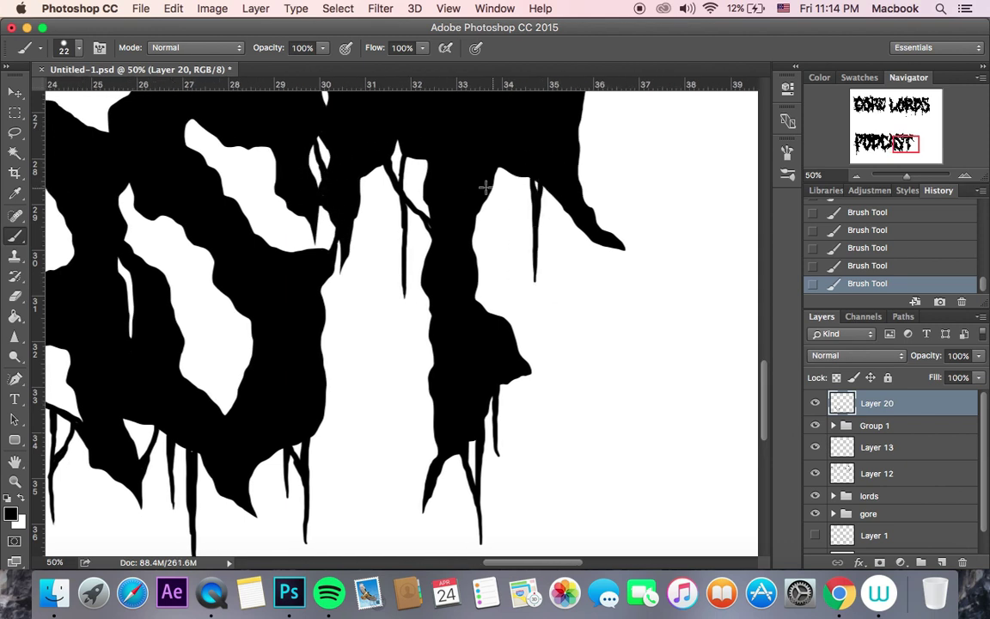
Paint thin strands and drips inside the upper and lower openings of the S in PODCAST
scroll(518, 177, right, 1)
drag(223, 240, 250, 198)
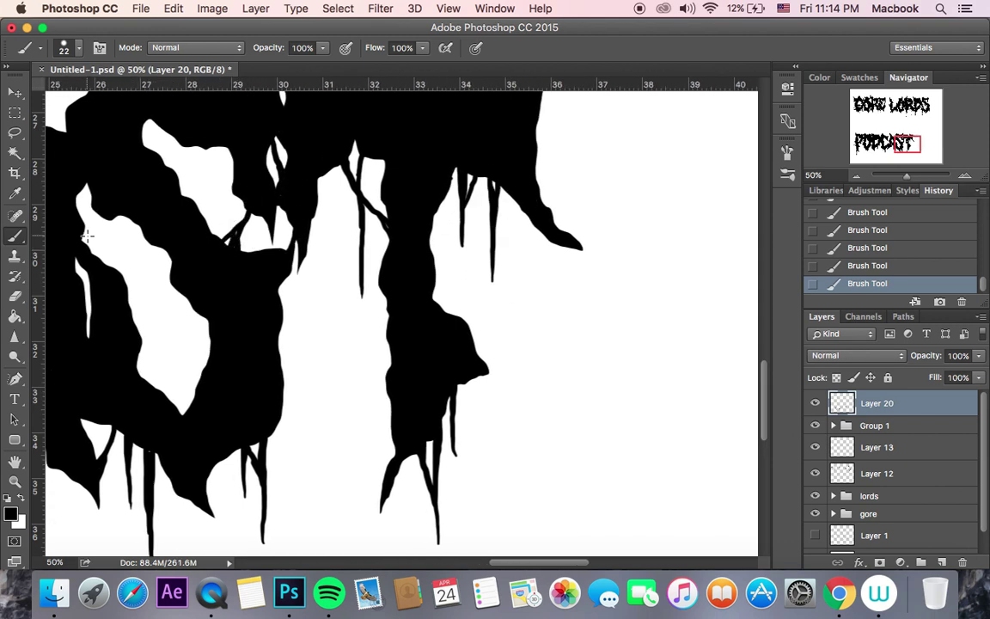
drag(182, 368, 176, 300)
drag(182, 297, 214, 371)
drag(321, 243, 302, 336)
drag(186, 313, 283, 314)
drag(276, 303, 274, 229)
Paint strands inside the upper opening of the A and across its gaps to the neighbouring C and S
drag(103, 289, 230, 288)
drag(207, 277, 192, 336)
drag(229, 306, 228, 356)
drag(172, 331, 267, 332)
drag(257, 209, 197, 239)
drag(220, 234, 197, 265)
drag(385, 189, 398, 289)
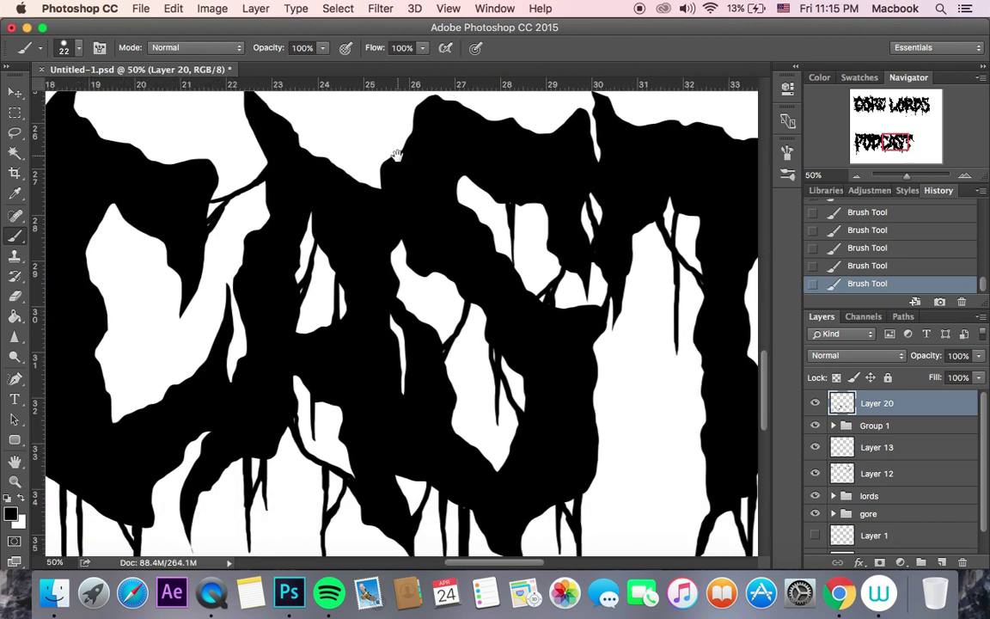
drag(329, 296, 405, 261)
Paint a diagonal strand and hanging drips inside the opening of the C in PODCAST
scroll(353, 289, left, 3)
scroll(354, 289, down, 1)
drag(274, 304, 263, 350)
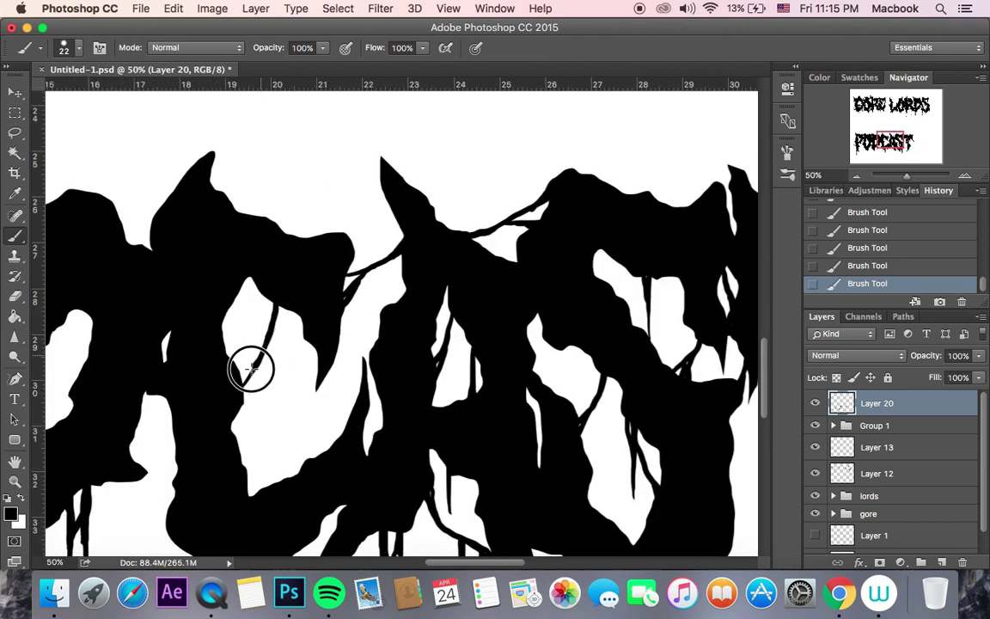
mouse_move(286, 309)
mouse_down()
mouse_move(285, 418)
mouse_move(229, 255)
mouse_up()
drag(168, 182, 290, 266)
drag(297, 229, 294, 268)
click(858, 270)
click(860, 250)
Paint thin drips hanging from the top of the opening in the D of PODCAST
drag(287, 219, 288, 261)
mouse_move(278, 330)
mouse_down()
mouse_move(285, 373)
mouse_move(343, 325)
mouse_move(454, 325)
mouse_up()
drag(273, 230, 291, 290)
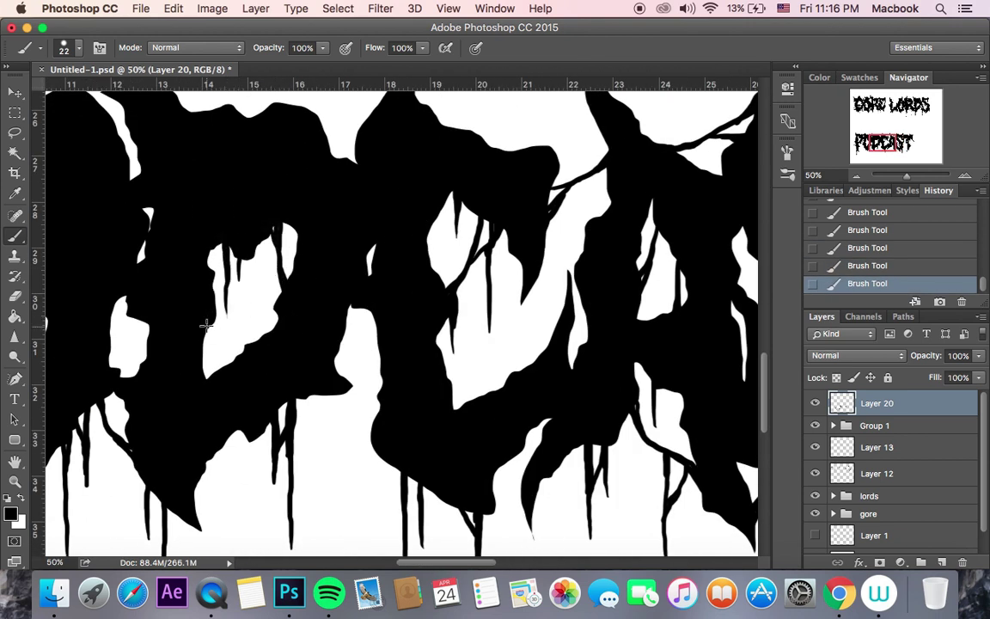
Paint thin strands and drips inside the openings of the D, O and P in PODCAST
scroll(215, 338, left, 5)
mouse_move(213, 258)
mouse_down()
mouse_move(259, 282)
mouse_move(264, 271)
mouse_move(250, 345)
mouse_up()
scroll(241, 257, left, 1)
scroll(253, 266, left, 3)
scroll(249, 262, left, 2)
drag(207, 173, 240, 222)
Paint a forked strand bridging the tops of the D and C in PODCAST
scroll(251, 251, up, 4)
scroll(250, 250, right, 5)
drag(514, 269, 533, 273)
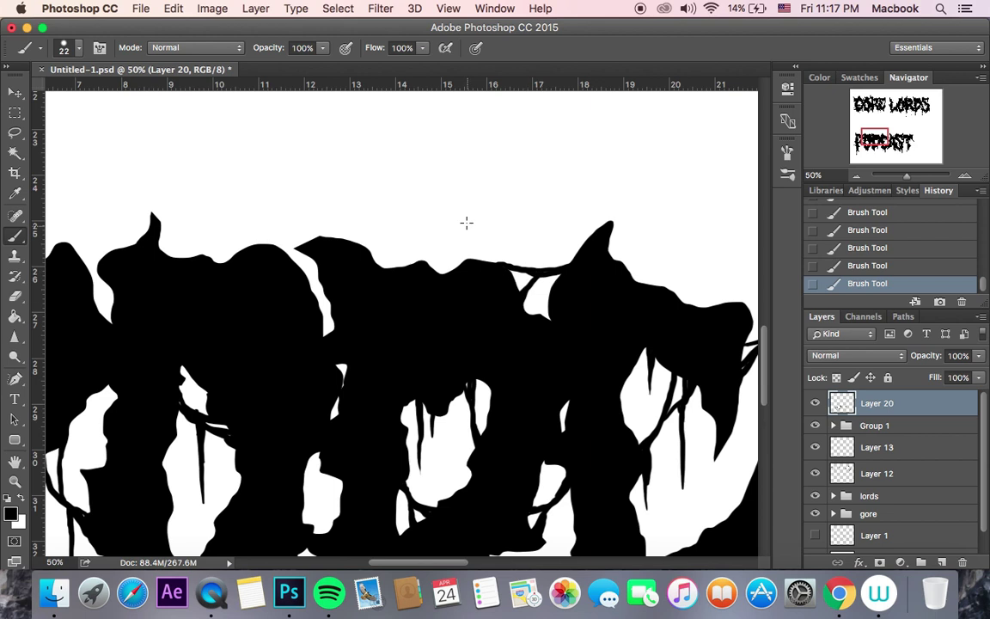
Paint small black drops beneath the T and the right-hand drips of the S in PODCAST
scroll(481, 287, right, 7)
key(super+minus)
key(super+minus)
key(super+minus)
key(super+minus)
key(super+plus)
key(super+plus)
key(super+plus)
key(super+plus)
key(super+plus)
scroll(462, 391, down, 13)
scroll(438, 335, right, 5)
scroll(432, 319, down, 3)
scroll(456, 361, right, 1)
scroll(559, 444, up, 1)
scroll(347, 404, left, 2)
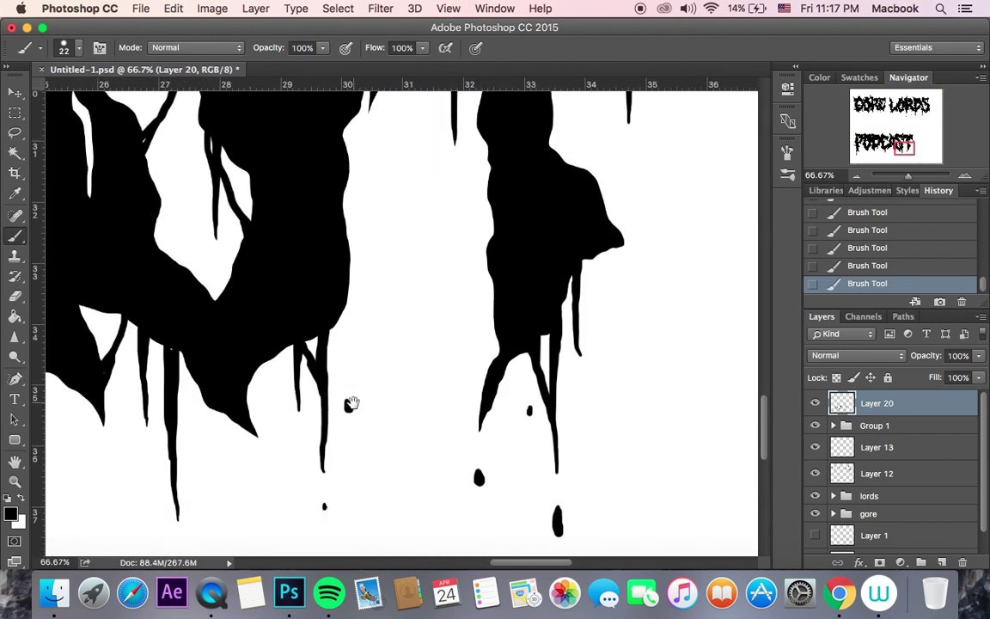
Paint black drops of varying size beneath the rest of the S and the A in PODCAST
scroll(452, 369, left, 3)
scroll(353, 409, down, 2)
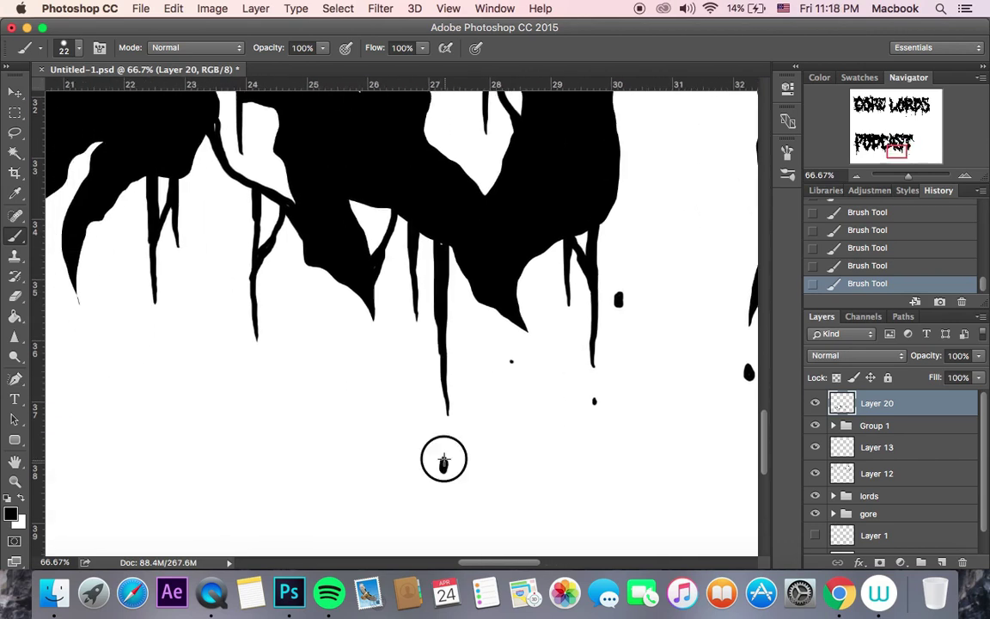
scroll(302, 359, left, 3)
scroll(258, 361, left, 6)
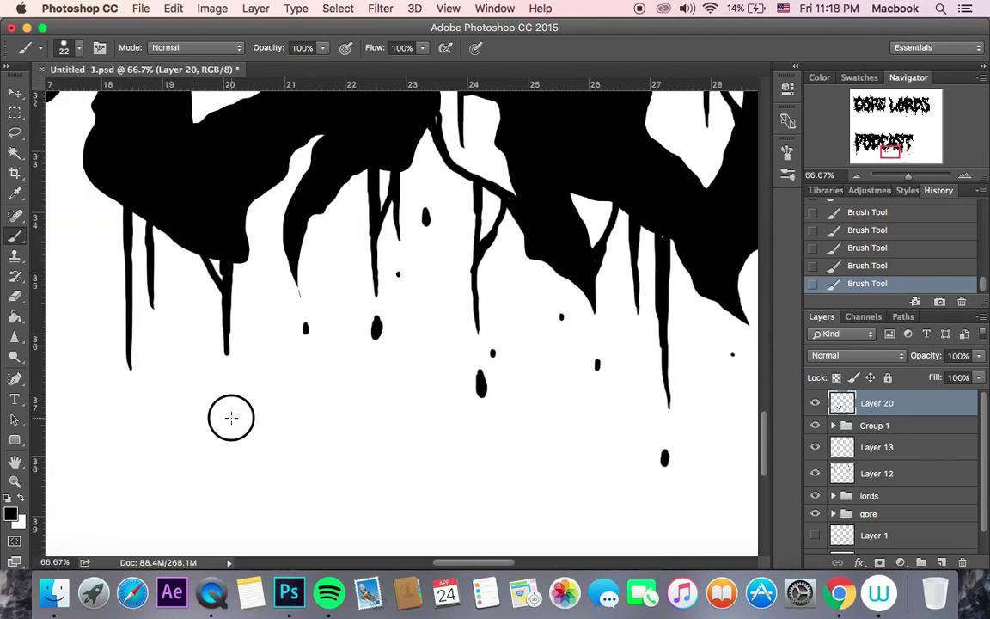
Paint black drops of varying size beneath the C, D, O and first P in PODCAST
scroll(286, 238, left, 3)
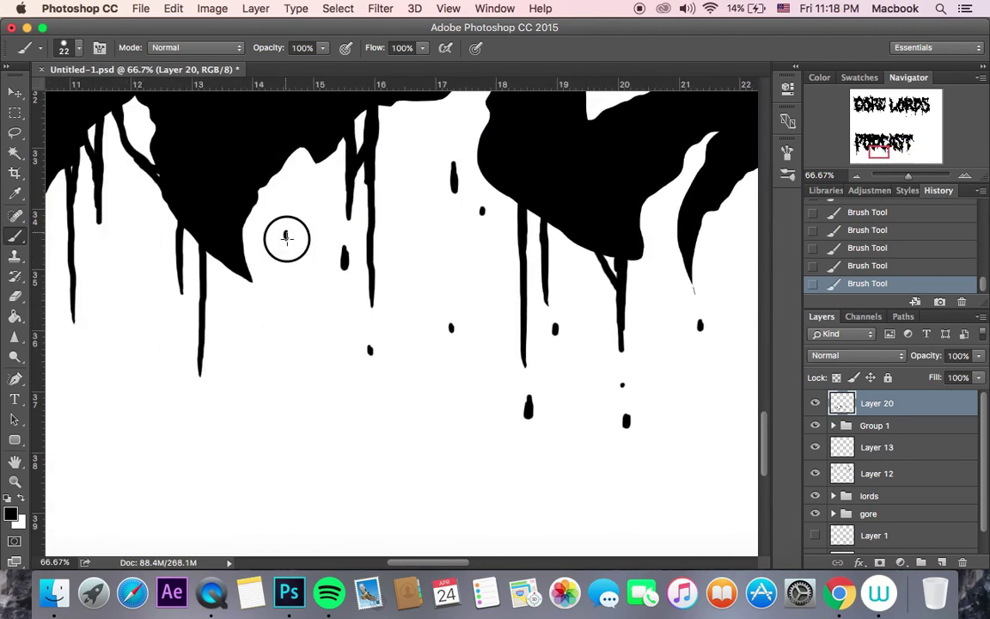
scroll(178, 320, left, 9)
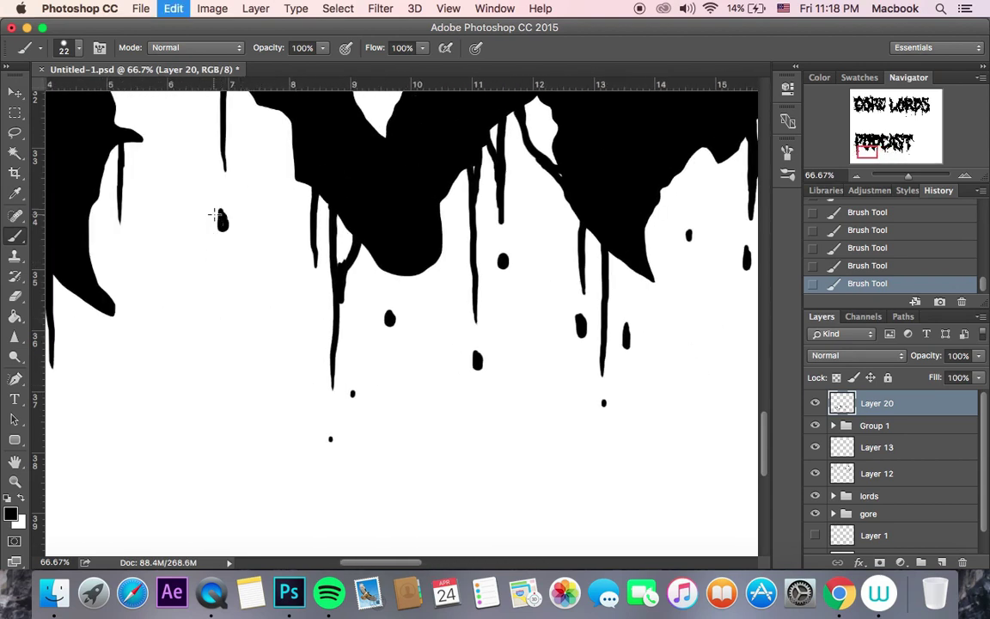
drag(150, 442, 151, 451)
click(127, 482)
scroll(199, 236, left, 3)
drag(204, 241, 204, 251)
click(323, 247)
scroll(343, 223, up, 3)
click(398, 218)
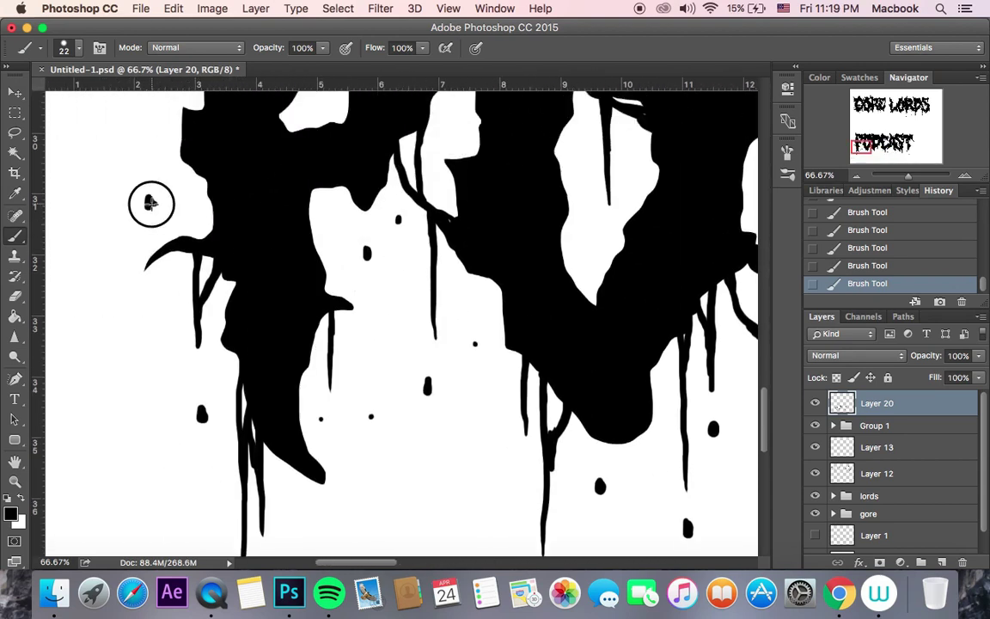
Paint small black drops beside the first P, inside its opening and in the gap before the O
scroll(218, 197, up, 2)
scroll(218, 197, up, 3)
drag(163, 198, 163, 207)
drag(327, 357, 328, 368)
click(322, 317)
scroll(344, 344, right, 1)
drag(395, 384, 395, 398)
Paint small black drops inside the openings and gaps of the letters from the O through the S
scroll(391, 378, right, 3)
scroll(391, 378, down, 2)
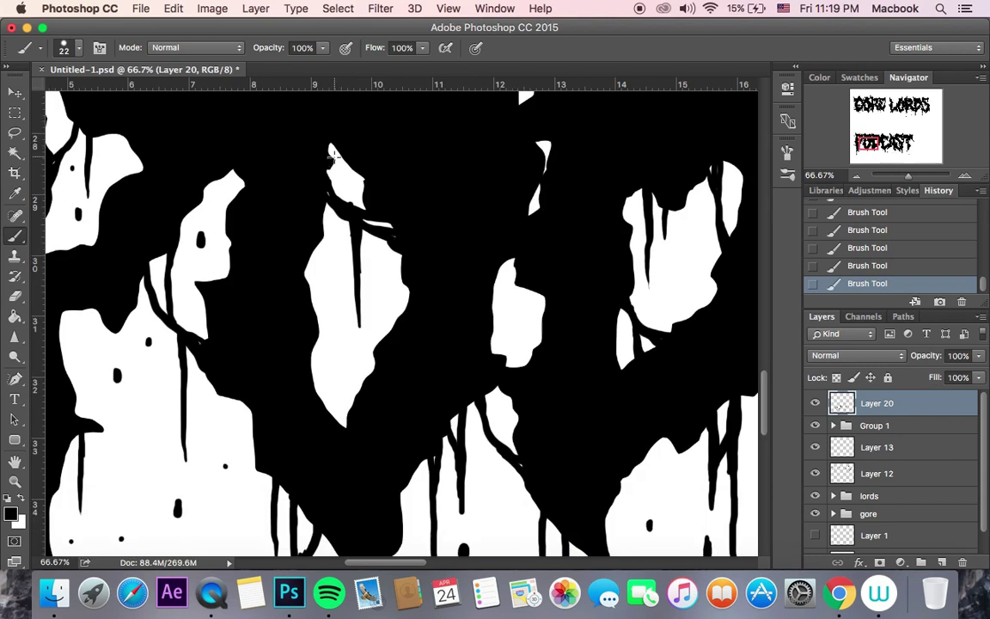
scroll(343, 364, right, 1)
scroll(563, 249, right, 4)
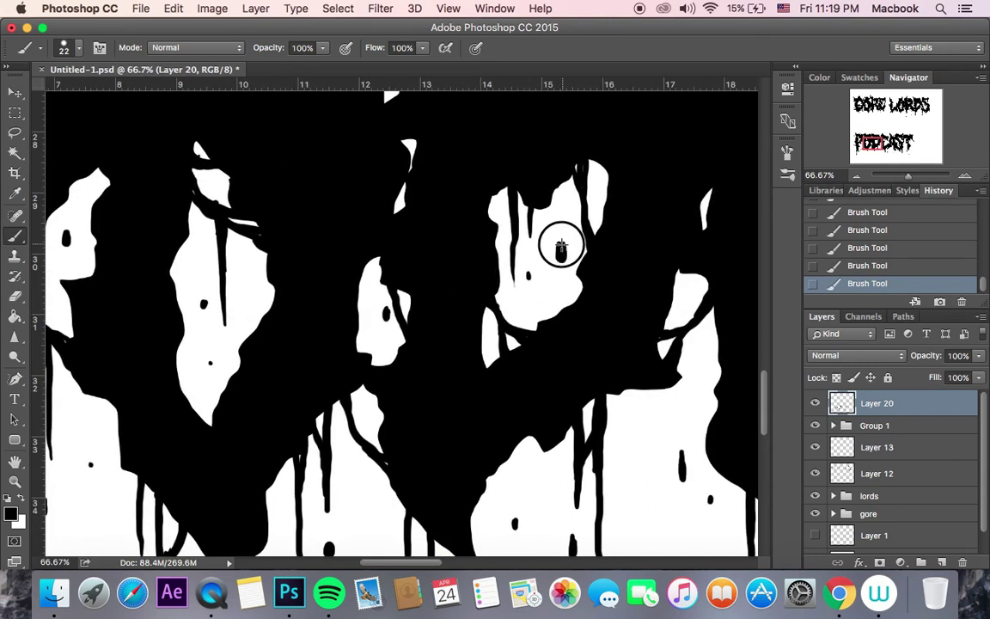
scroll(563, 290, right, 14)
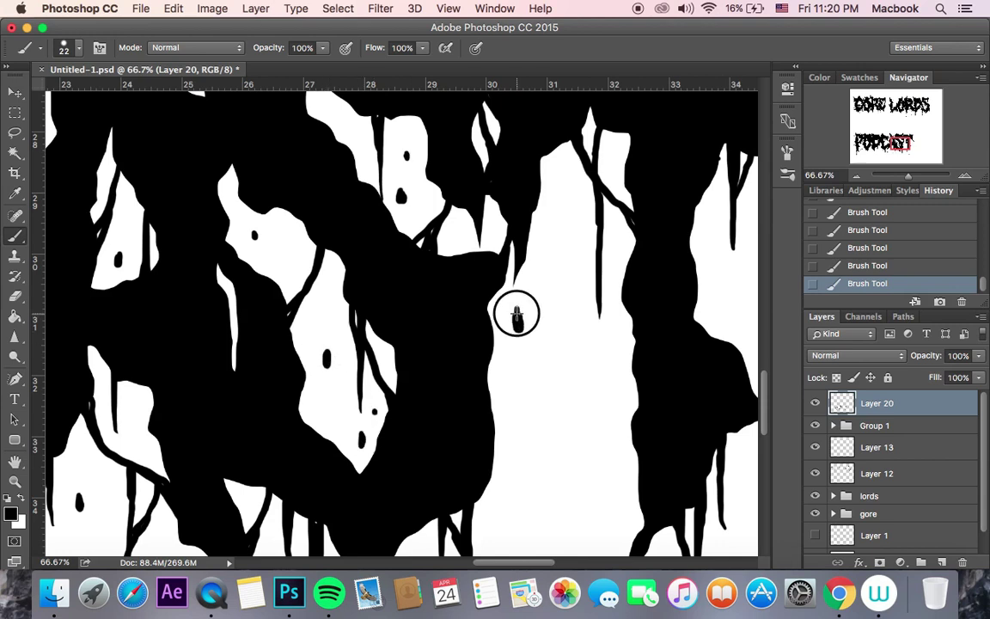
Scatter black drops of varying size above the top edges of the PODCAST letters, from the T back to the P
scroll(516, 315, down, 10)
scroll(541, 318, right, 5)
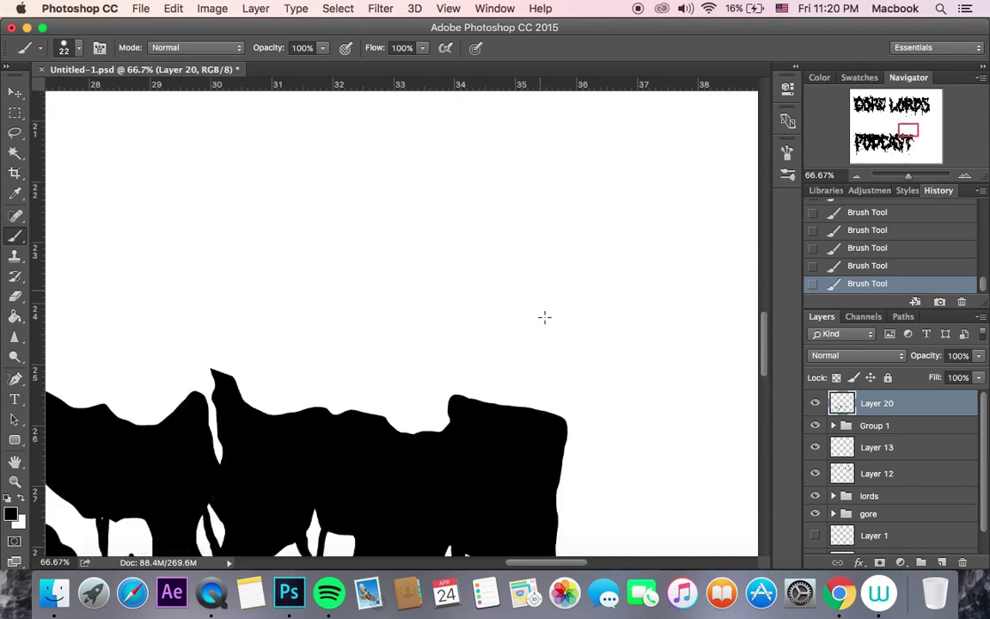
scroll(545, 317, left, 9)
scroll(545, 317, down, 2)
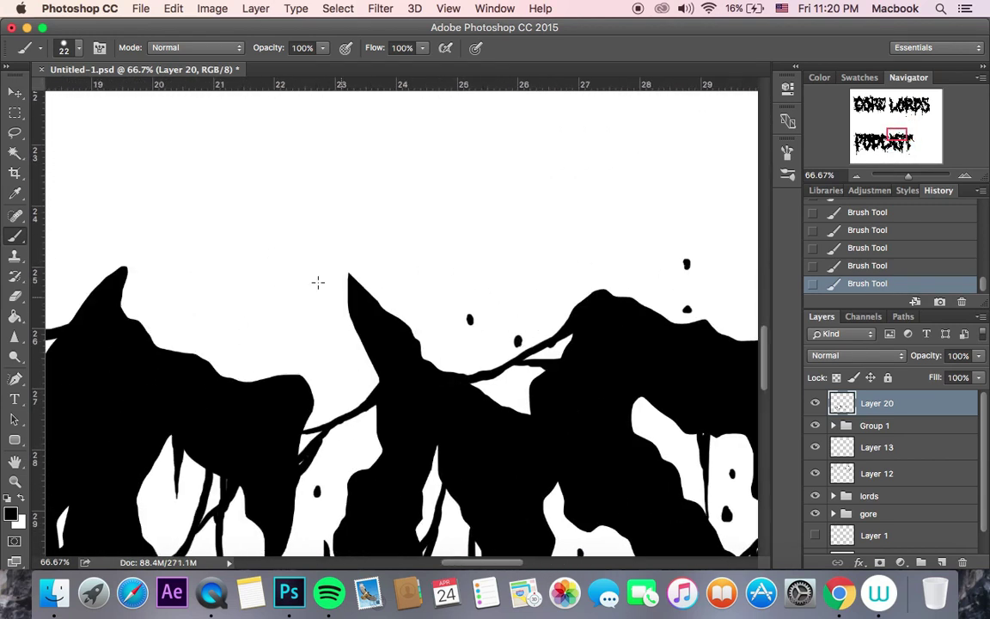
scroll(258, 283, left, 9)
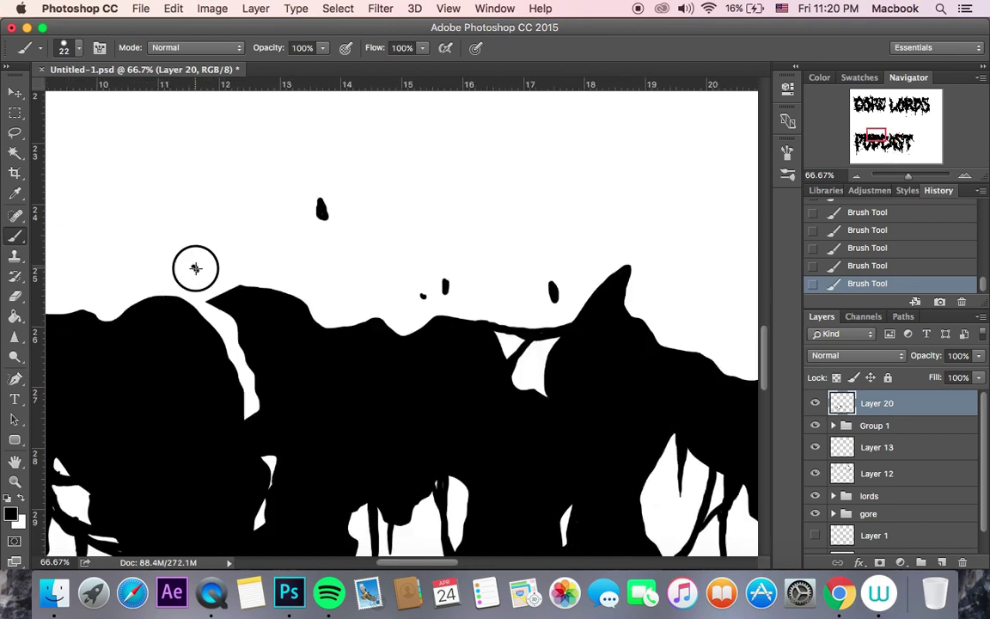
drag(80, 251, 80, 259)
scroll(260, 196, left, 6)
scroll(261, 196, left, 2)
drag(285, 206, 289, 219)
Add a new layer and paint small white drops on the upper part of the P with white as the brush colour
click(941, 562)
key(x)
scroll(343, 263, down, 1)
drag(328, 292, 331, 300)
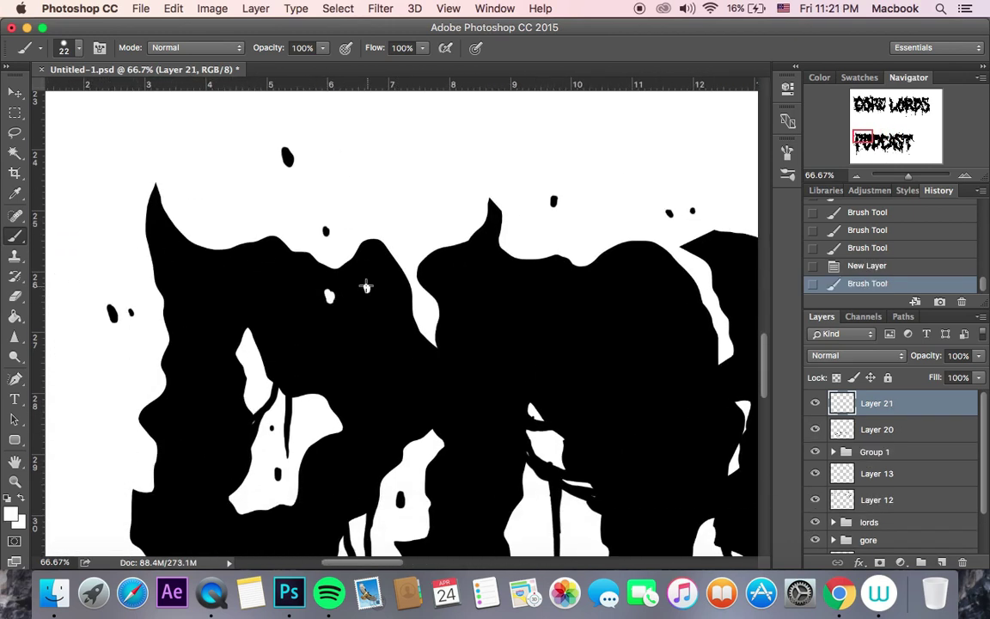
click(367, 289)
click(417, 356)
Paint white drops down the P's stem and along the lower part of its bowl
scroll(252, 214, down, 2)
drag(232, 285, 236, 299)
drag(232, 420, 237, 423)
click(310, 388)
drag(370, 347, 368, 360)
scroll(166, 379, down, 3)
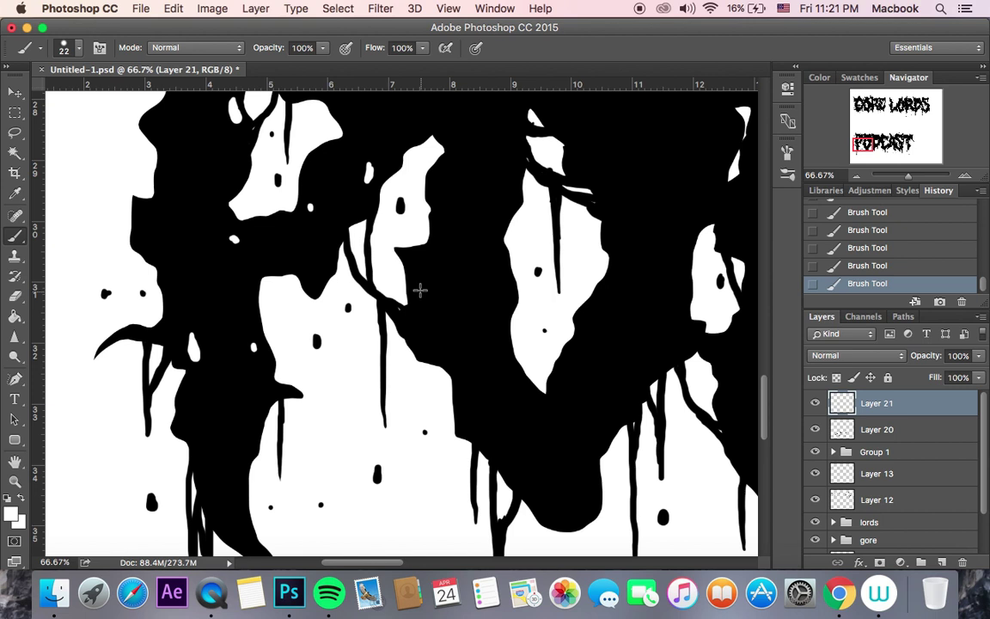
Paint white drops of varying size over the black bodies of the O and D in PODCAST
scroll(481, 326, right, 4)
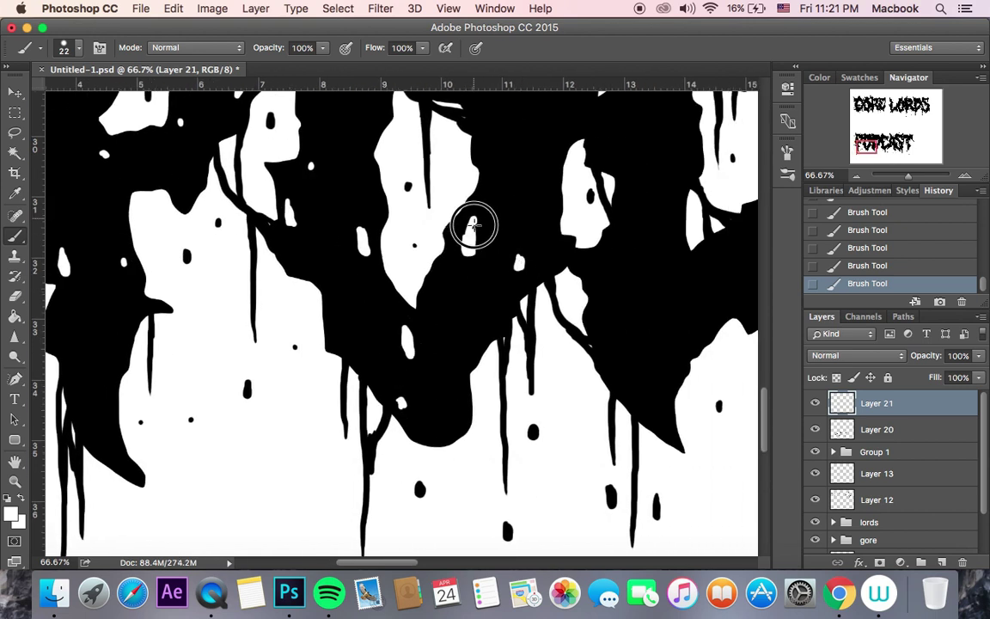
scroll(568, 387, up, 4)
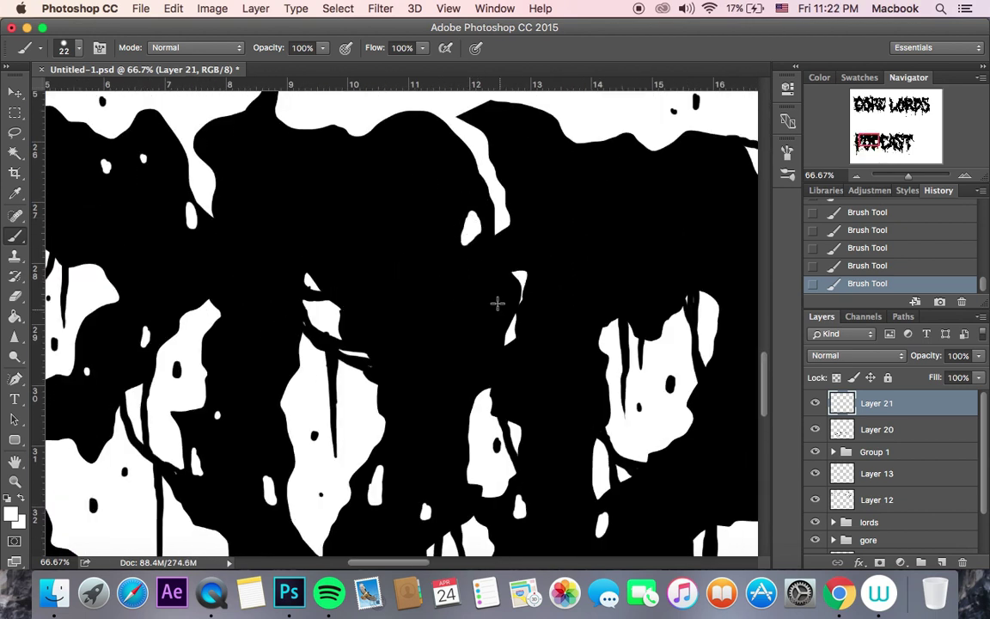
scroll(388, 147, right, 3)
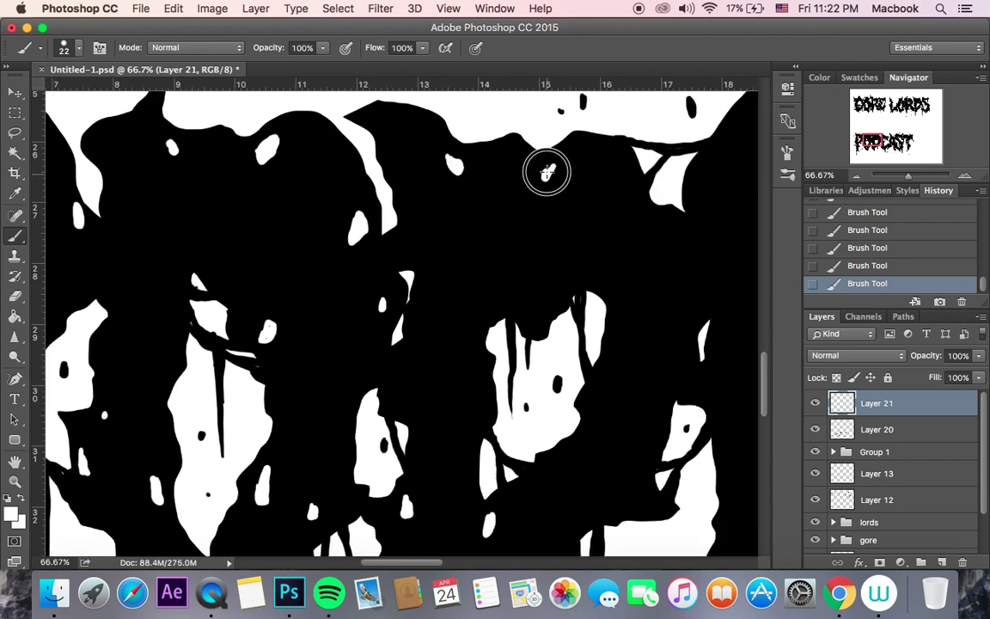
click(648, 223)
click(621, 316)
click(653, 400)
scroll(482, 275, right, 4)
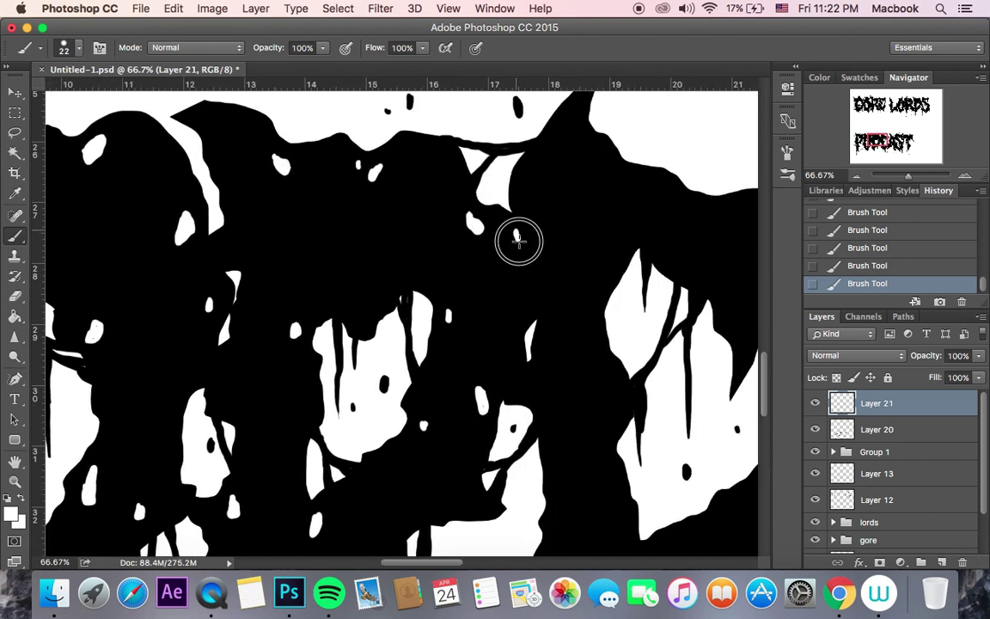
Paint white drops over the black bodies of the C and A in PODCAST
scroll(557, 317, down, 15)
scroll(557, 317, right, 2)
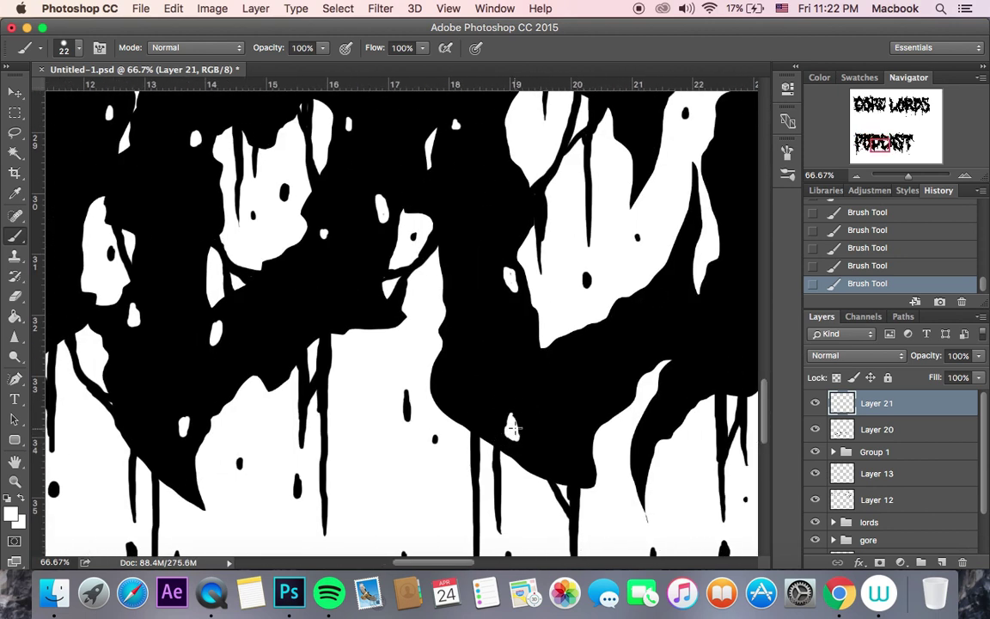
scroll(530, 275, right, 3)
scroll(595, 422, right, 3)
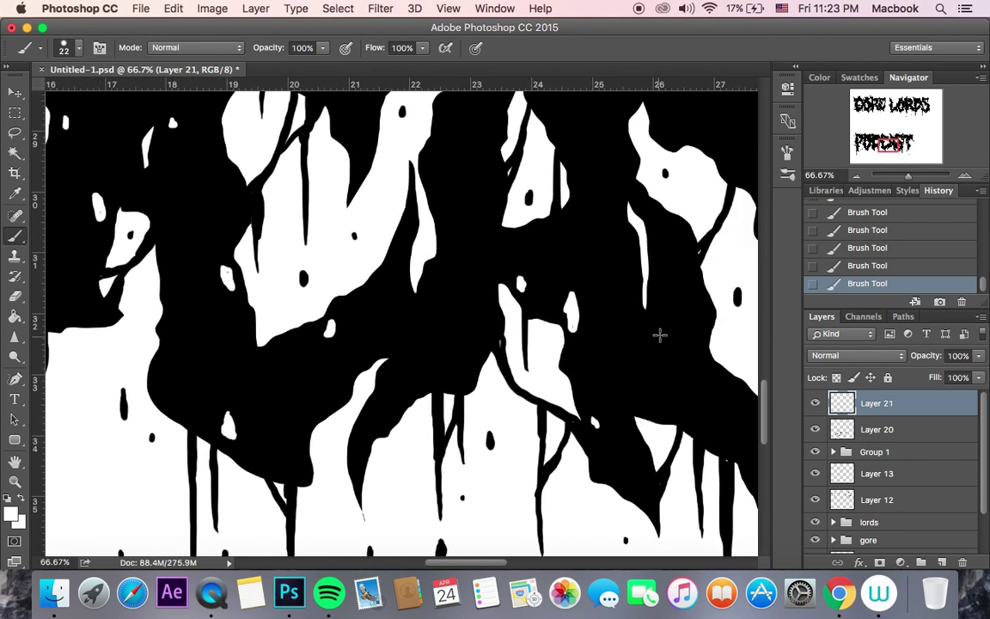
scroll(489, 150, up, 2)
scroll(489, 150, right, 1)
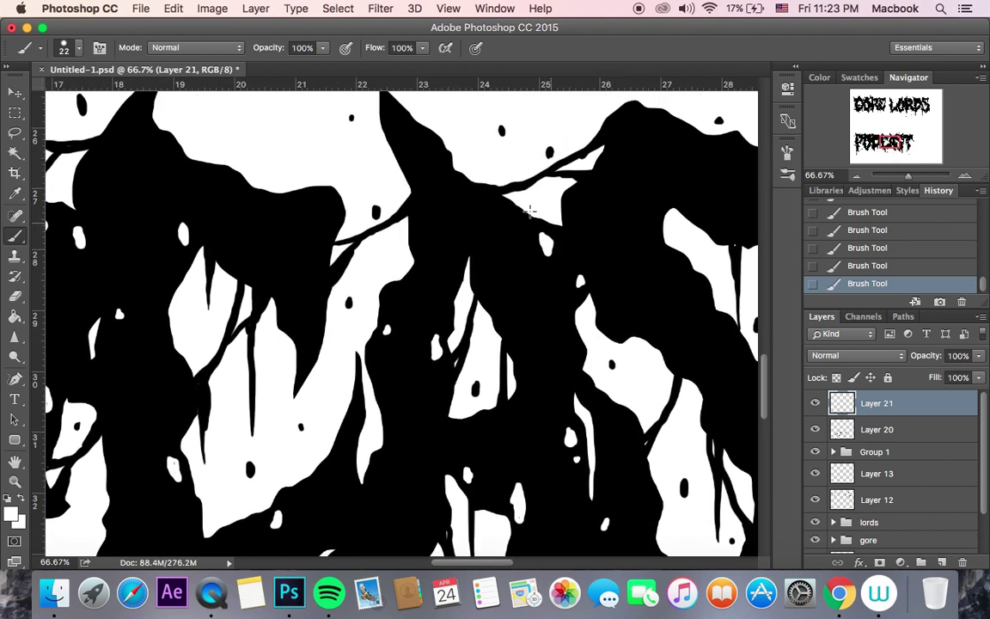
Paint white drops over the black body of the S in PODCAST
scroll(600, 243, down, 2)
scroll(692, 230, right, 2)
scroll(625, 177, down, 2)
scroll(520, 378, right, 4)
scroll(542, 298, up, 5)
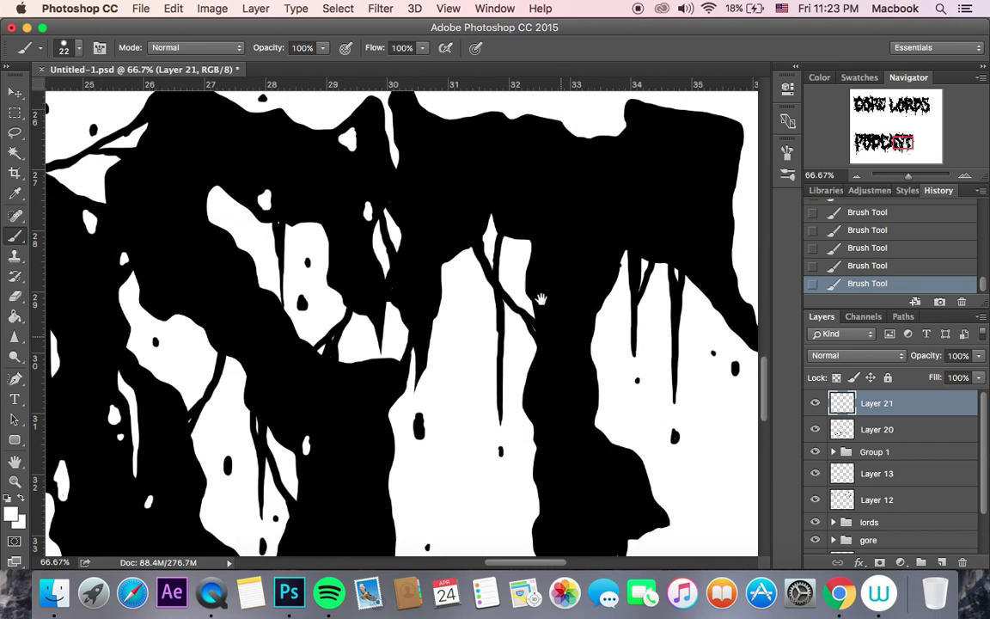
Paint white drops across the T's crossbar and stem, undoing one unwanted stroke
drag(477, 335, 477, 349)
click(445, 379)
drag(411, 294, 413, 312)
scroll(494, 288, right, 1)
key(super+z)
drag(597, 274, 594, 287)
drag(655, 378, 655, 390)
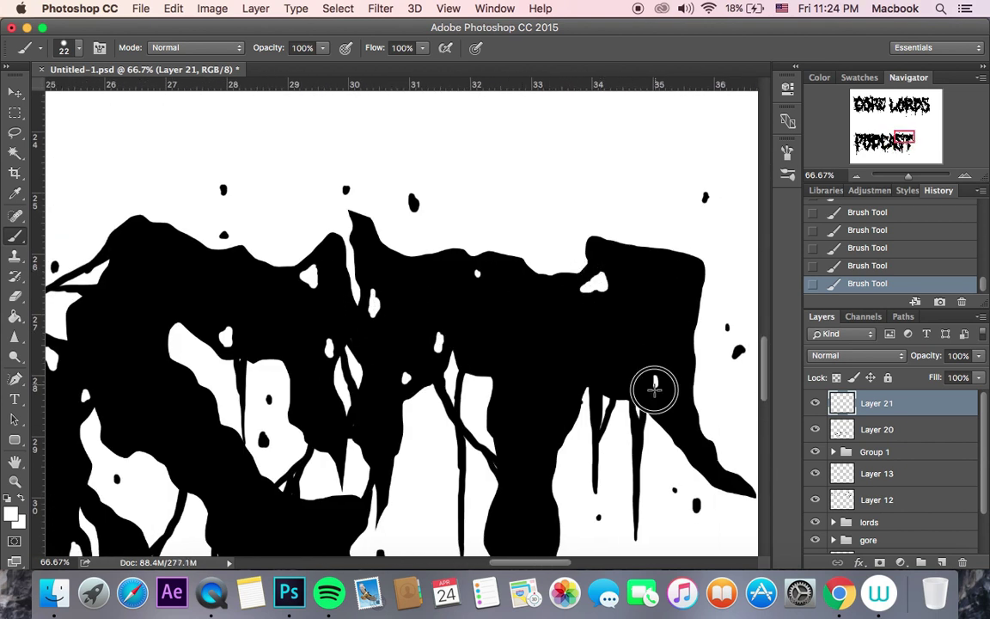
scroll(548, 438, down, 5)
Check the right half of PODCAST at a smaller scale and add more white drops to the upper part of the S
key(super+minus)
key(super+minus)
key(super+minus)
key(super+minus)
key(super+minus)
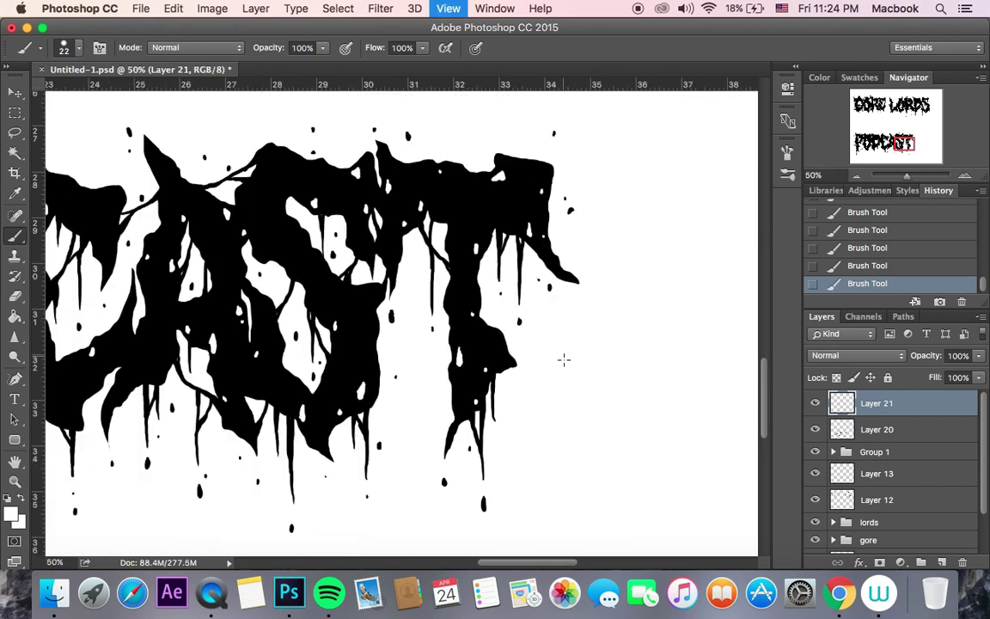
key(super+plus)
key(super+plus)
key(super+plus)
key(super+plus)
key(super+plus)
scroll(439, 378, down, 4)
drag(431, 326, 434, 330)
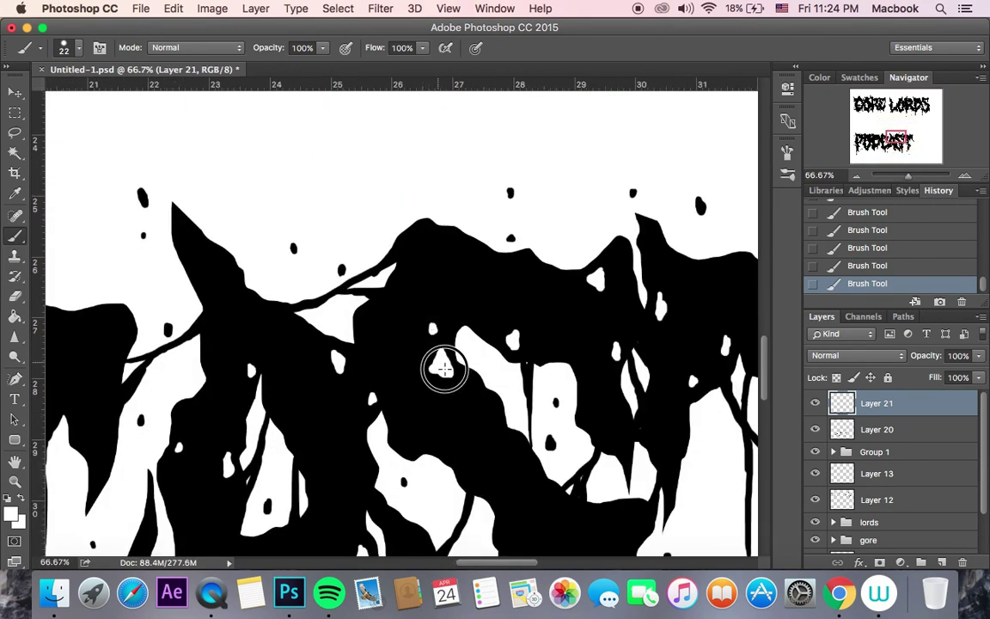
scroll(442, 365, down, 5)
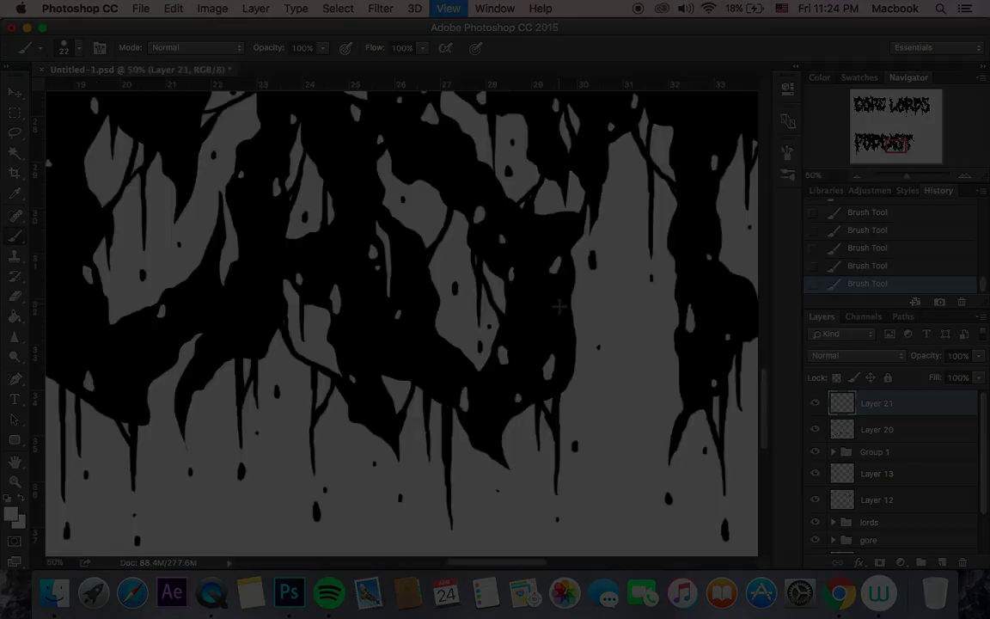